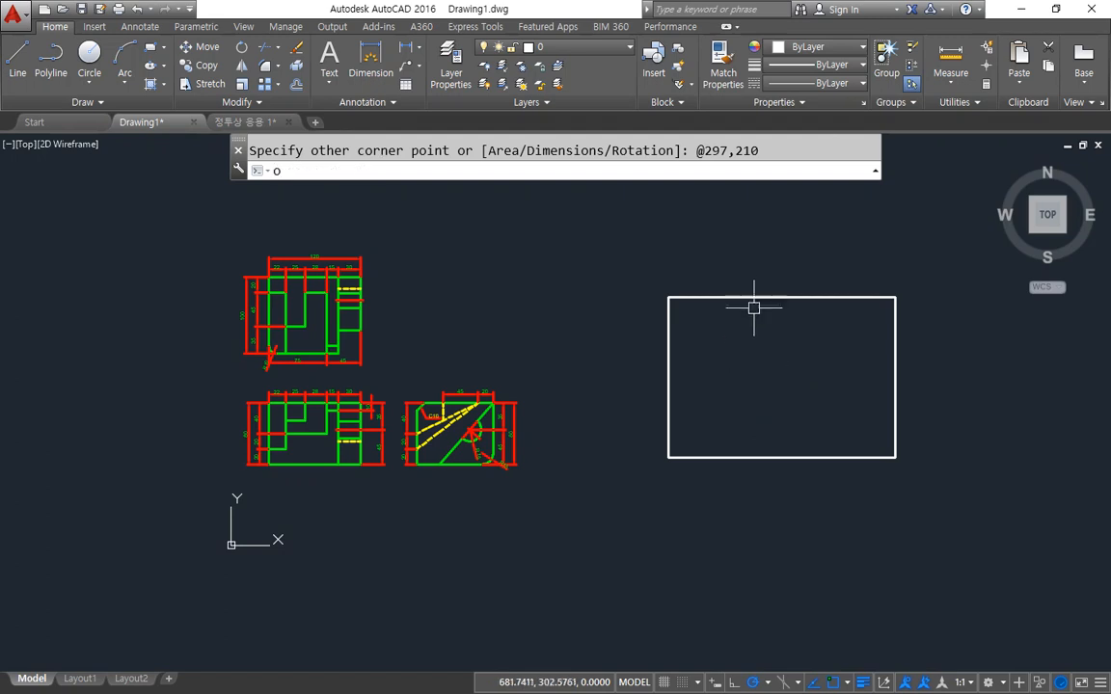
Offset the 297 by 210 sheet rectangle inward by 10 to create an inner border.
{"action": "key", "text": "Return"}
{"action": "type", "text": "10"}
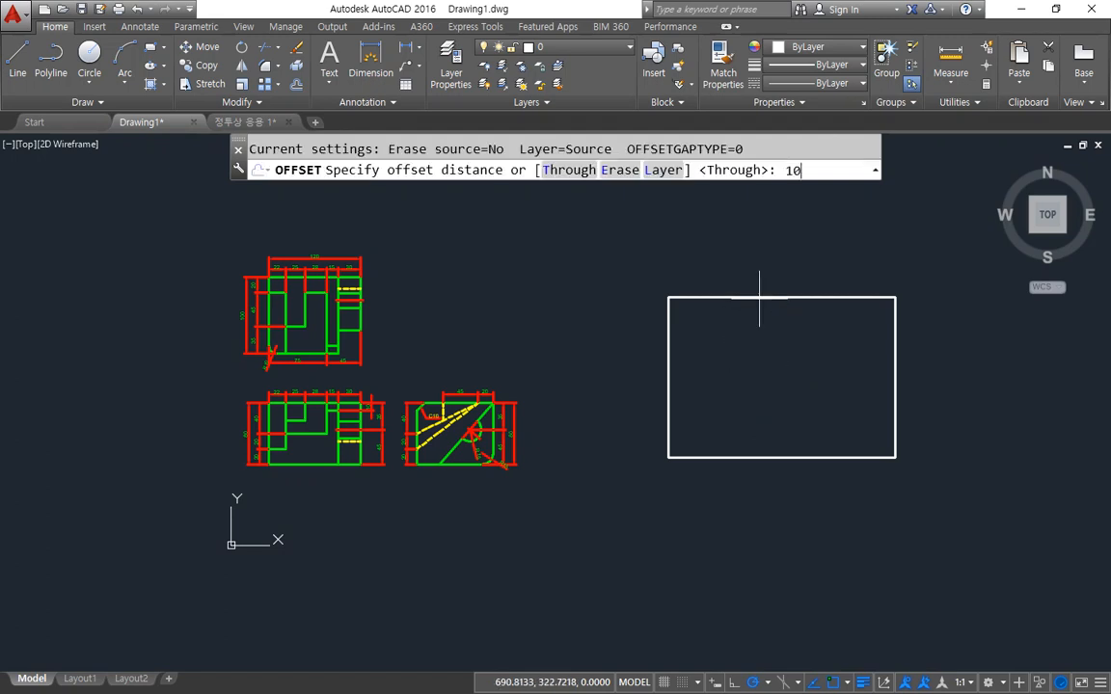
{"action": "key", "text": "Return"}
{"action": "left_click", "coordinate": [759, 298]}
{"action": "left_click", "coordinate": [747, 345]}
{"action": "key", "text": "Return"}
Scale both border rectangles by a factor of 2 from the outer rectangle's lower-left corner.
{"action": "type", "text": "sc"}
{"action": "key", "text": "Return"}
{"action": "left_click", "coordinate": [704, 397]}
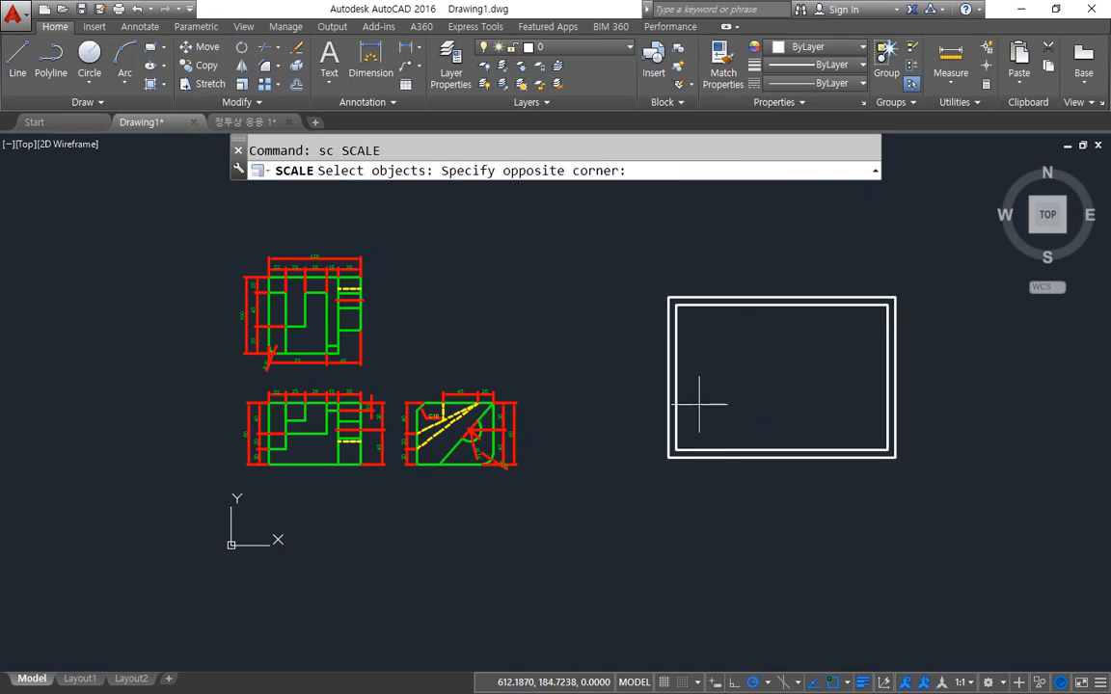
{"action": "left_click", "coordinate": [590, 516]}
{"action": "key", "text": "Return"}
{"action": "left_click", "coordinate": [669, 457]}
{"action": "type", "text": "2"}
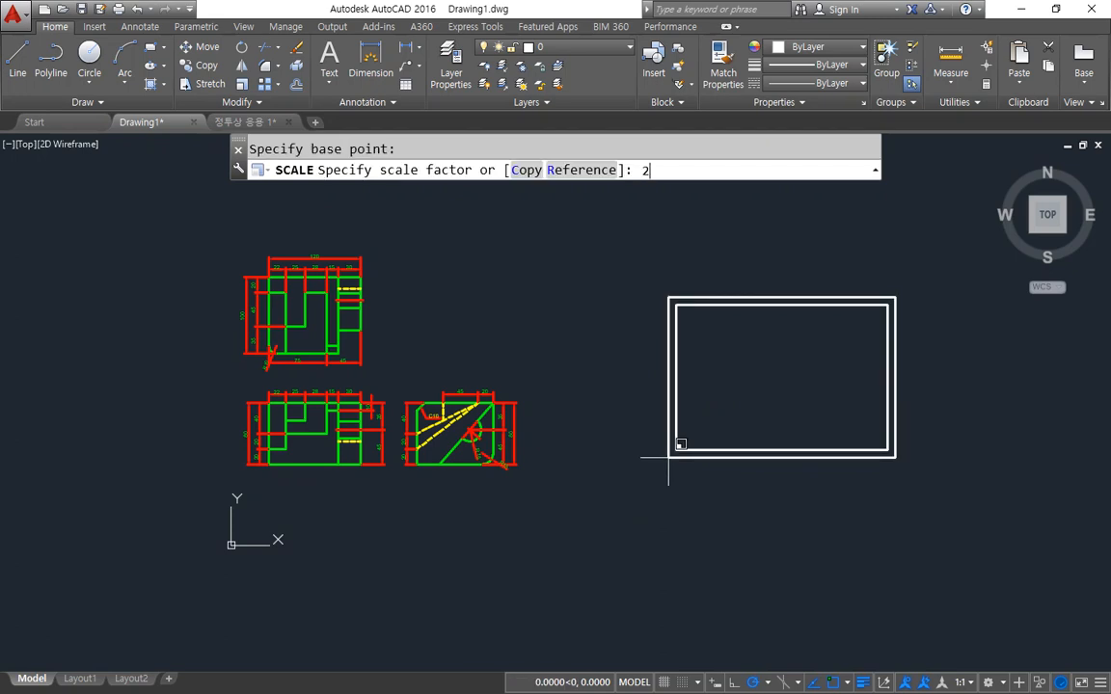
{"action": "key", "text": "Return"}
Move the three dimensioned views together into the enlarged border frame.
{"action": "scroll", "coordinate": [446, 421], "scroll_direction": "down", "scroll_amount": 2}
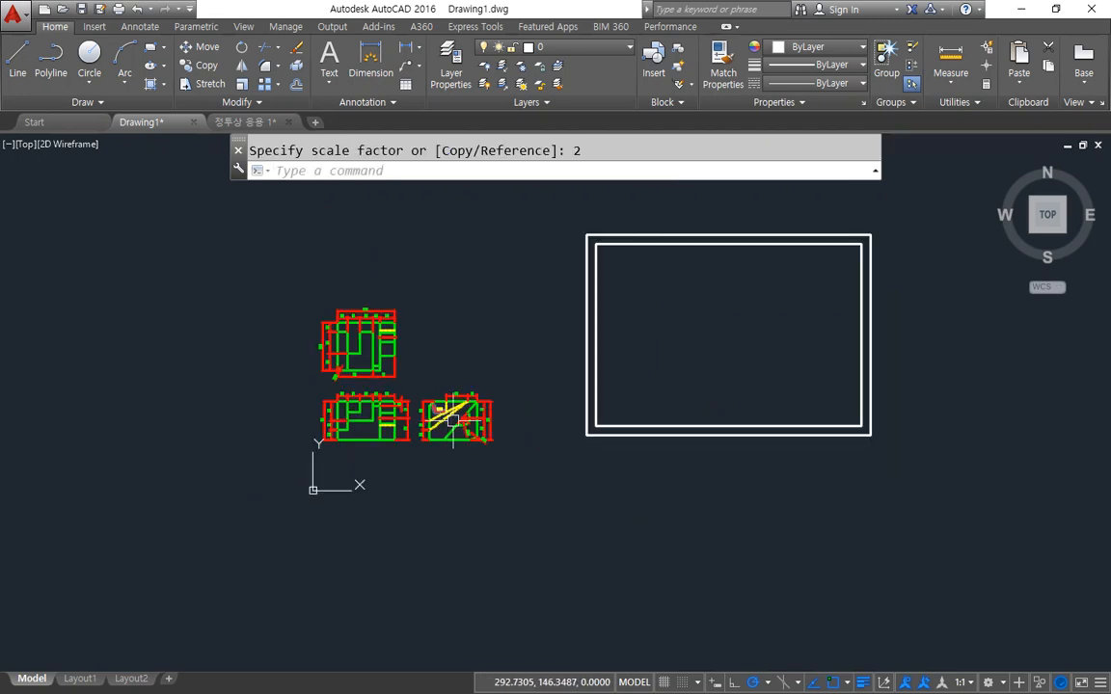
{"action": "type", "text": "m"}
{"action": "key", "text": "Return"}
{"action": "left_click", "coordinate": [509, 460]}
{"action": "left_click", "coordinate": [316, 291]}
{"action": "key", "text": "Return"}
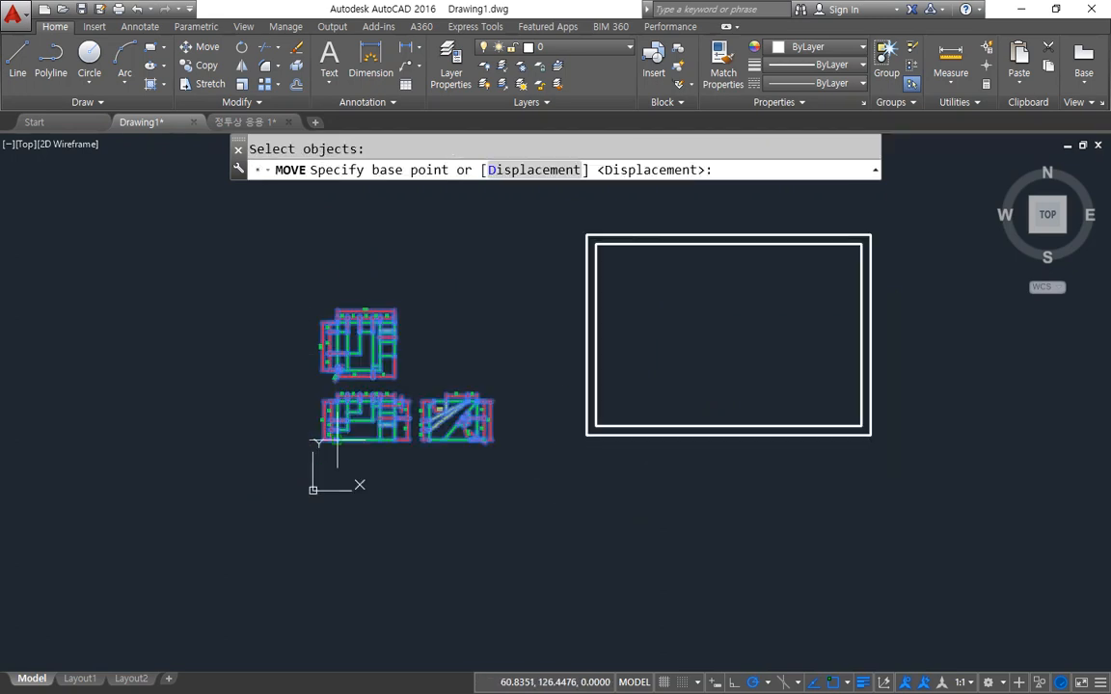
{"action": "left_click", "coordinate": [319, 443]}
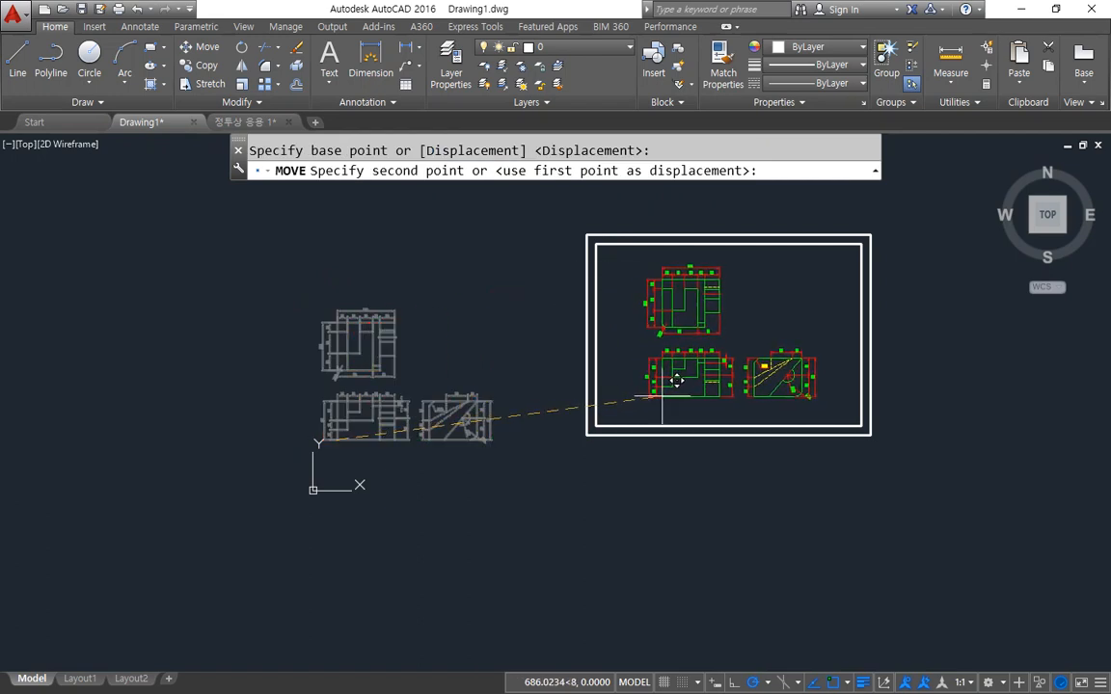
{"action": "left_click", "coordinate": [664, 395]}
Zoom to all and to extents, and adjust the real-time zoom so the whole bordered sheet fits in view.
{"action": "type", "text": "z"}
{"action": "key", "text": "Return"}
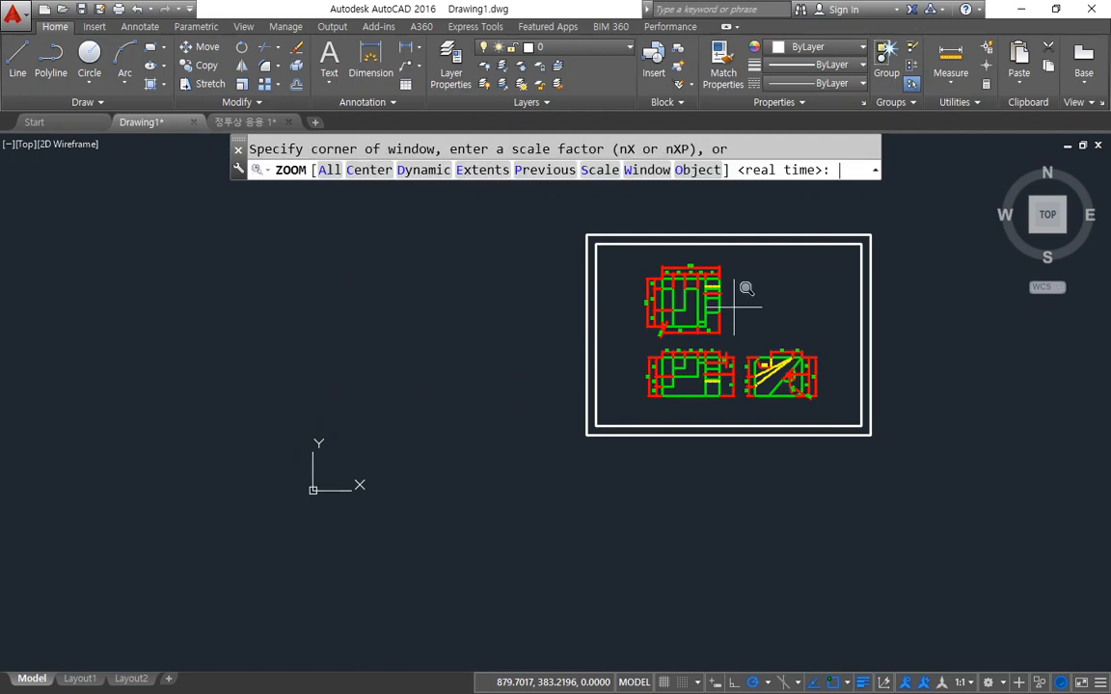
{"action": "type", "text": "a"}
{"action": "key", "text": "Return"}
{"action": "type", "text": "z"}
{"action": "key", "text": "Return"}
{"action": "type", "text": "e"}
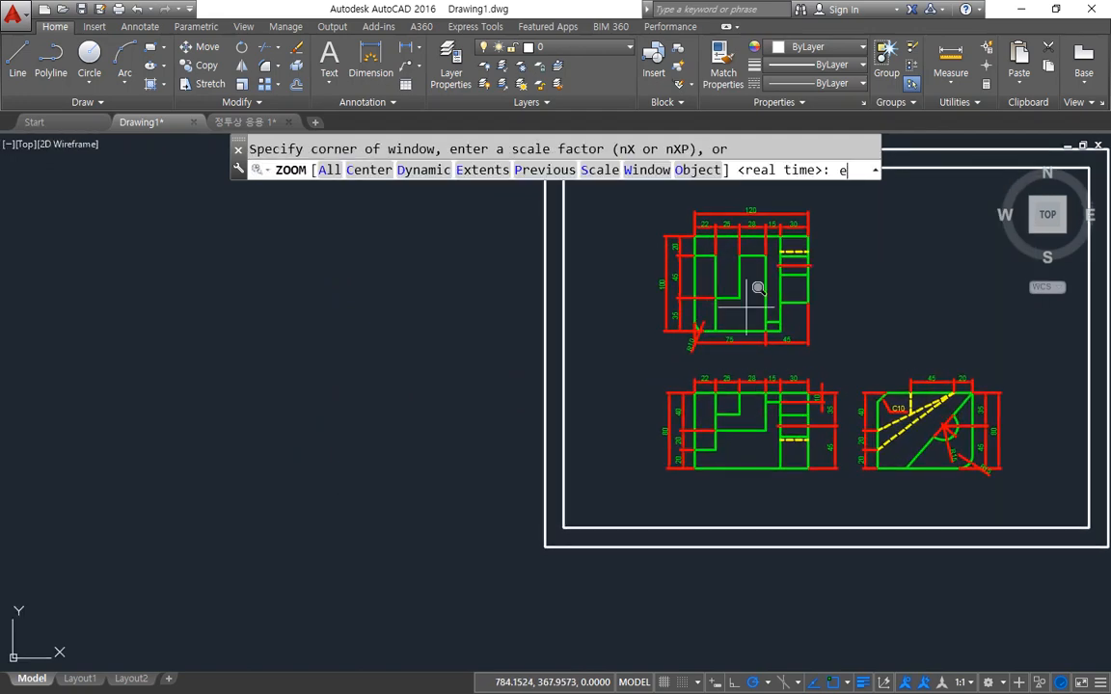
{"action": "key", "text": "Return"}
{"action": "type", "text": "z"}
{"action": "key", "text": "Return"}
{"action": "key", "text": "Return"}
{"action": "left_click_drag", "start_coordinate": [541, 295], "coordinate": [550, 390]}
{"action": "key", "text": "Escape"}
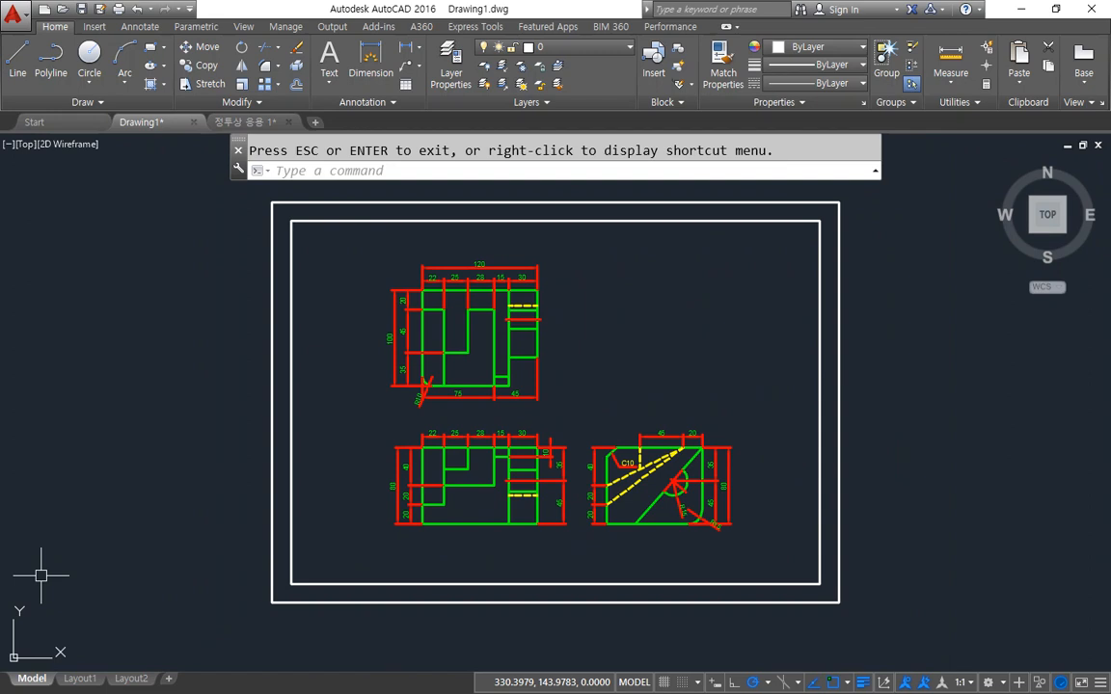
Switch to the Notepad notes and add "인쇄(Print)" after "CTRL+P" on the plot line.
{"action": "key", "text": "alt+Tab"}
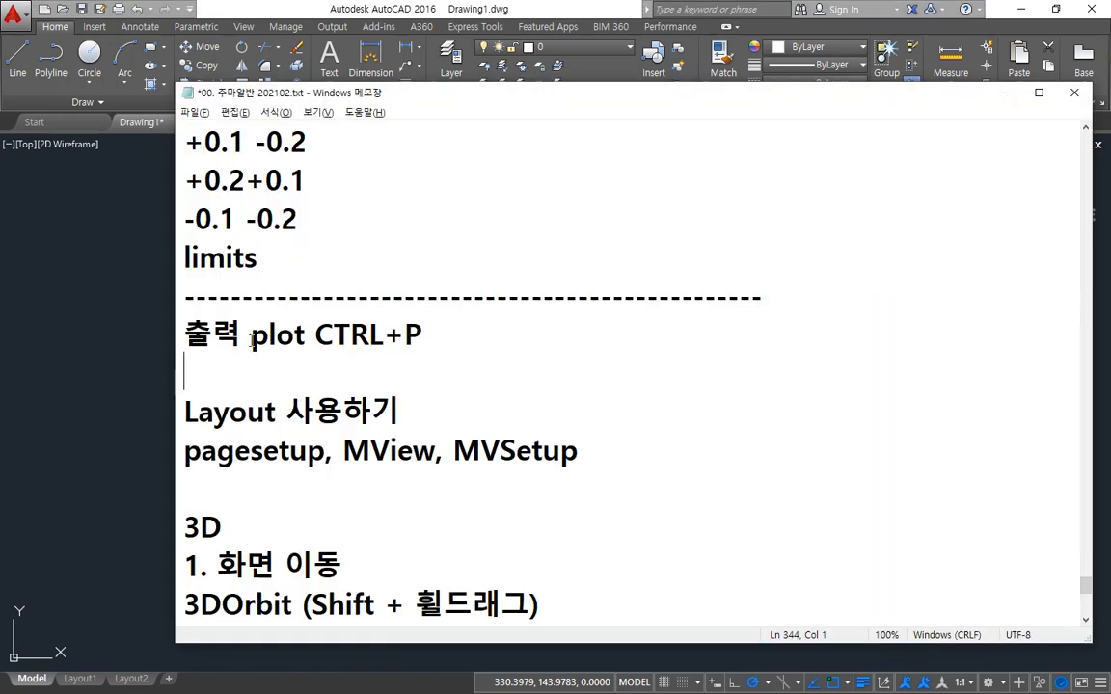
{"action": "left_click_drag", "start_coordinate": [253, 339], "coordinate": [425, 340]}
{"action": "left_click", "coordinate": [314, 337]}
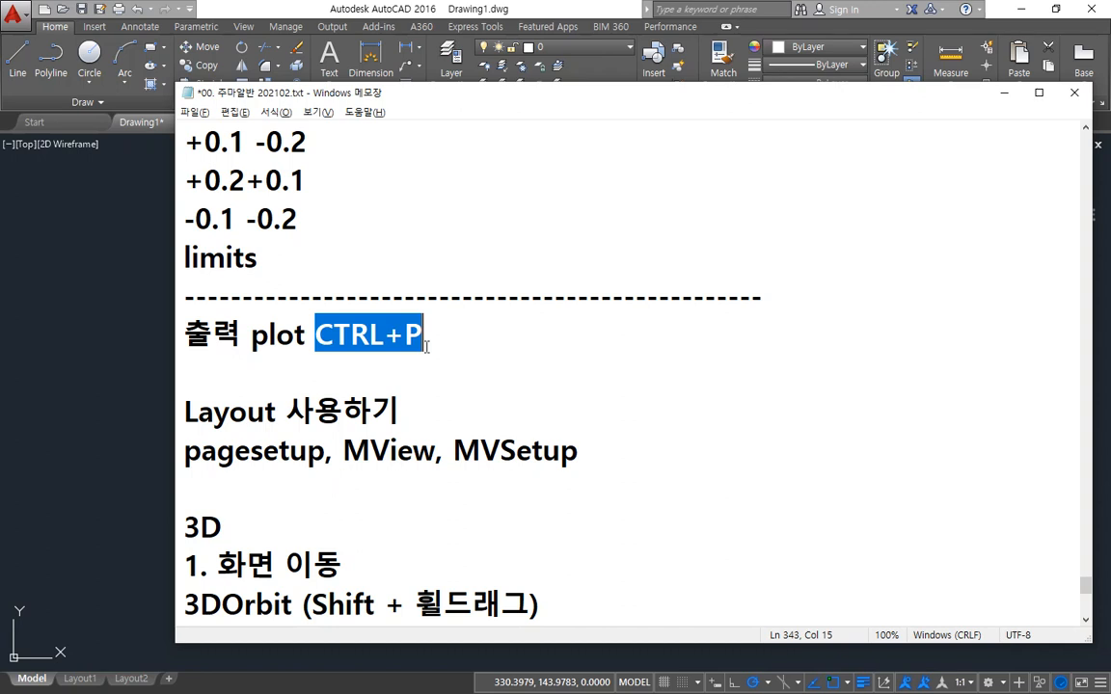
{"action": "left_click", "coordinate": [425, 345]}
{"action": "type", "text": "인"}
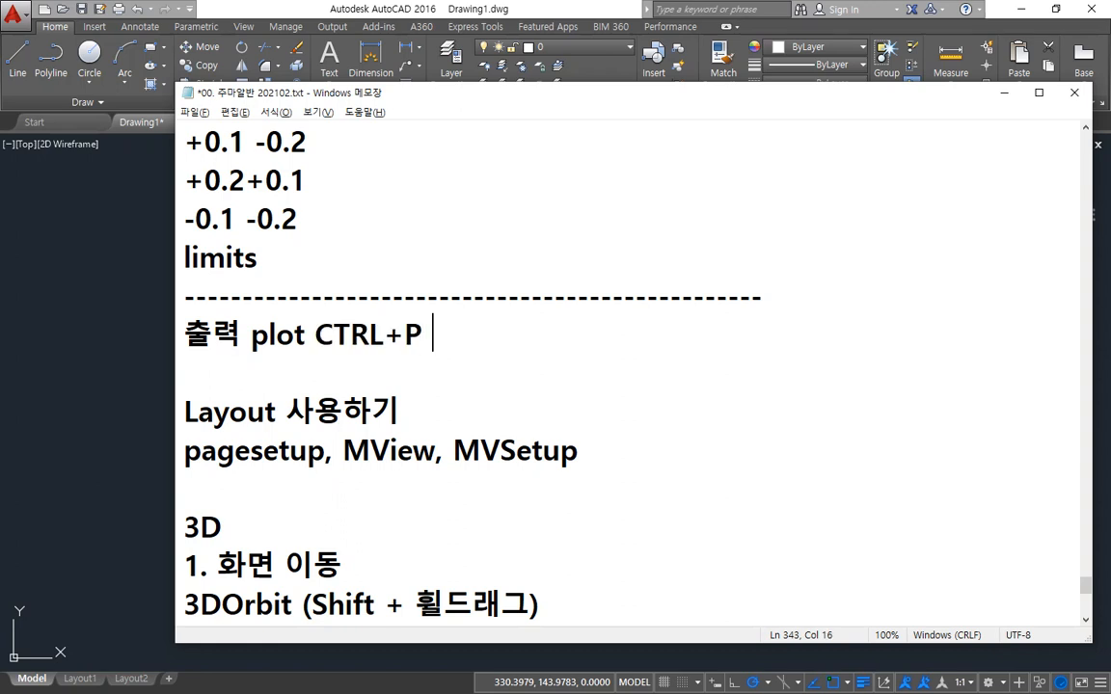
{"action": "type", "text": "쇄"}
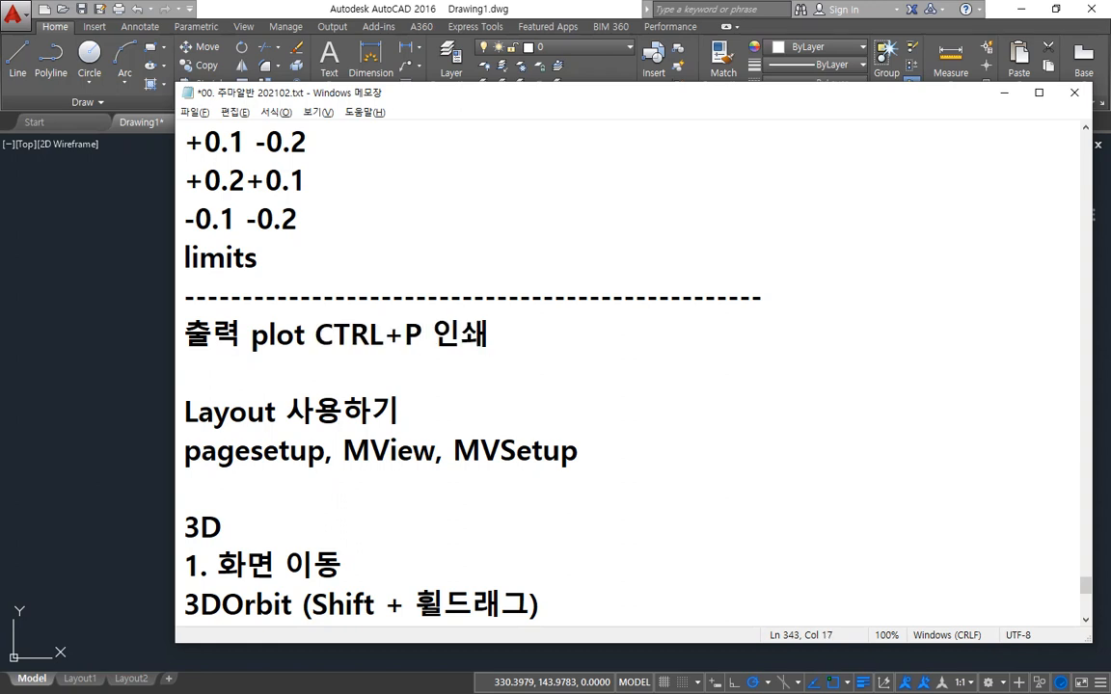
{"action": "type", "text": "(Print)"}
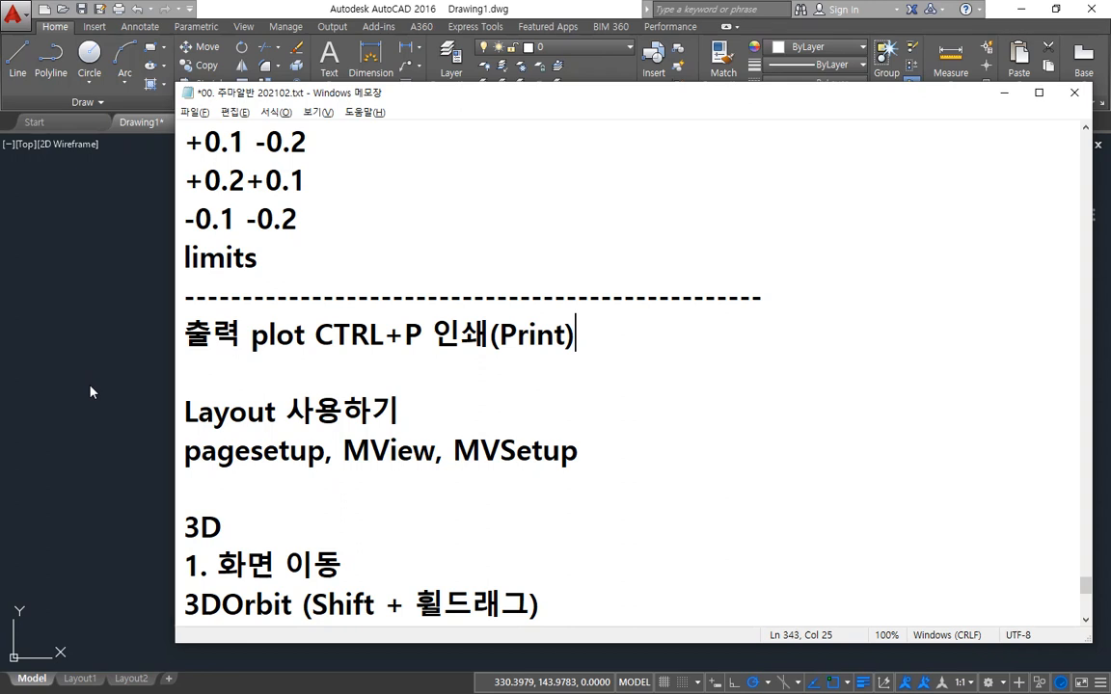
Insert the word "플롯" between "출력" and "plot" in the notes.
{"action": "left_click", "coordinate": [247, 336]}
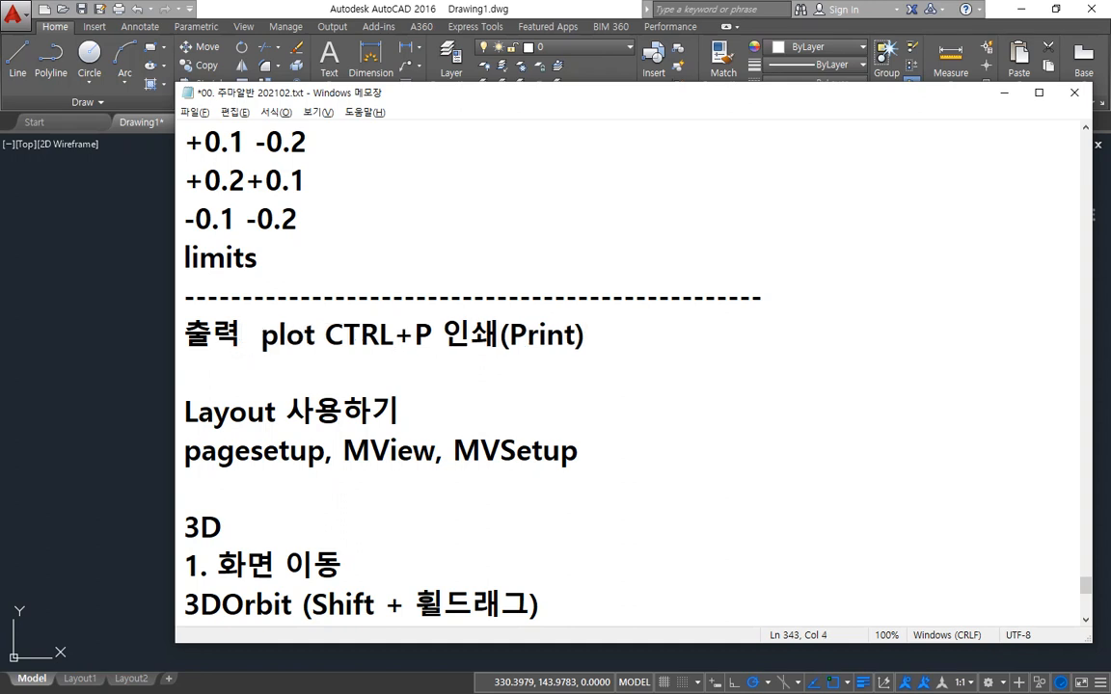
{"action": "key", "text": "Left"}
{"action": "type", "text": "프플롯"}
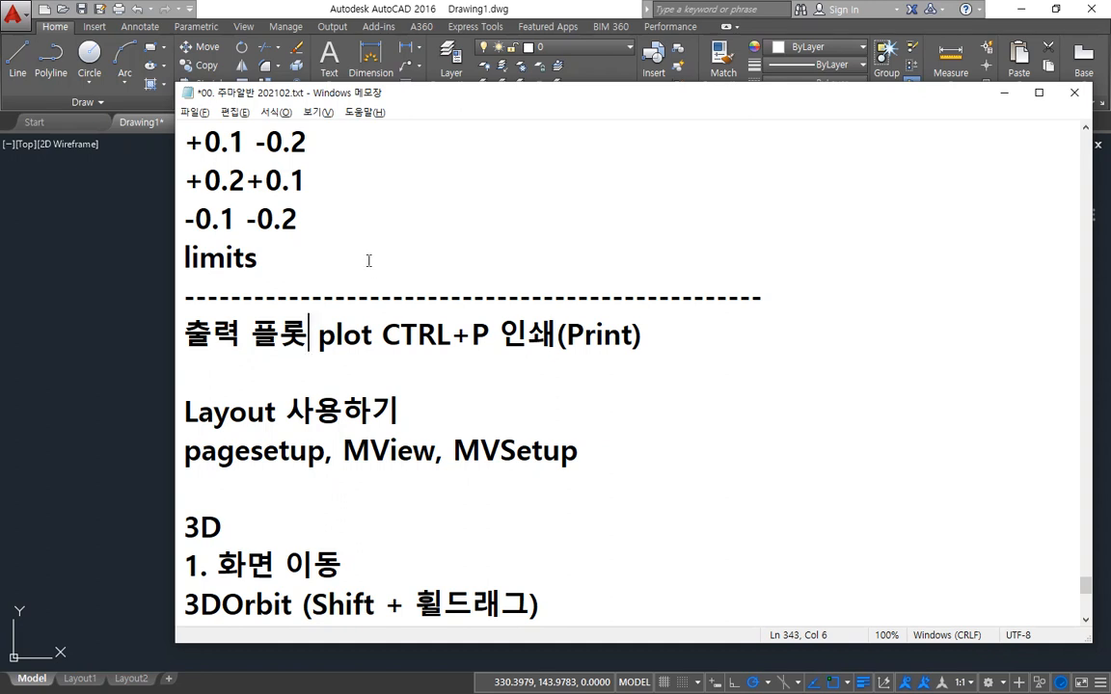
Switch back to AutoCAD and open the Plot settings for the model.
{"action": "left_click", "coordinate": [270, 6]}
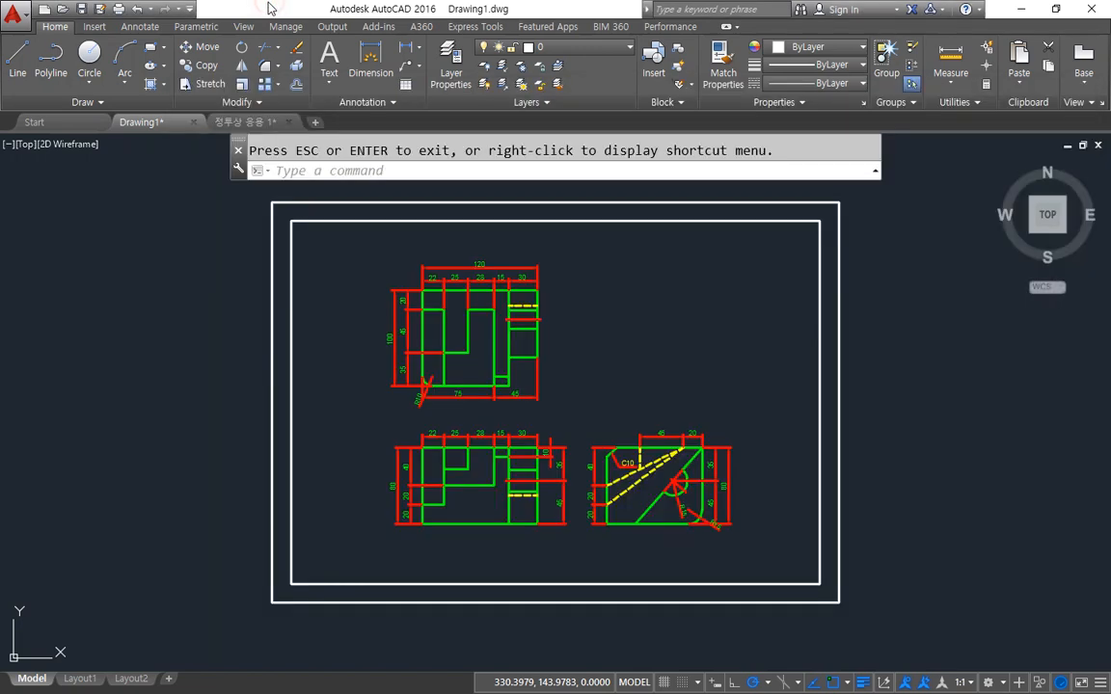
{"action": "key", "text": "ctrl+p"}
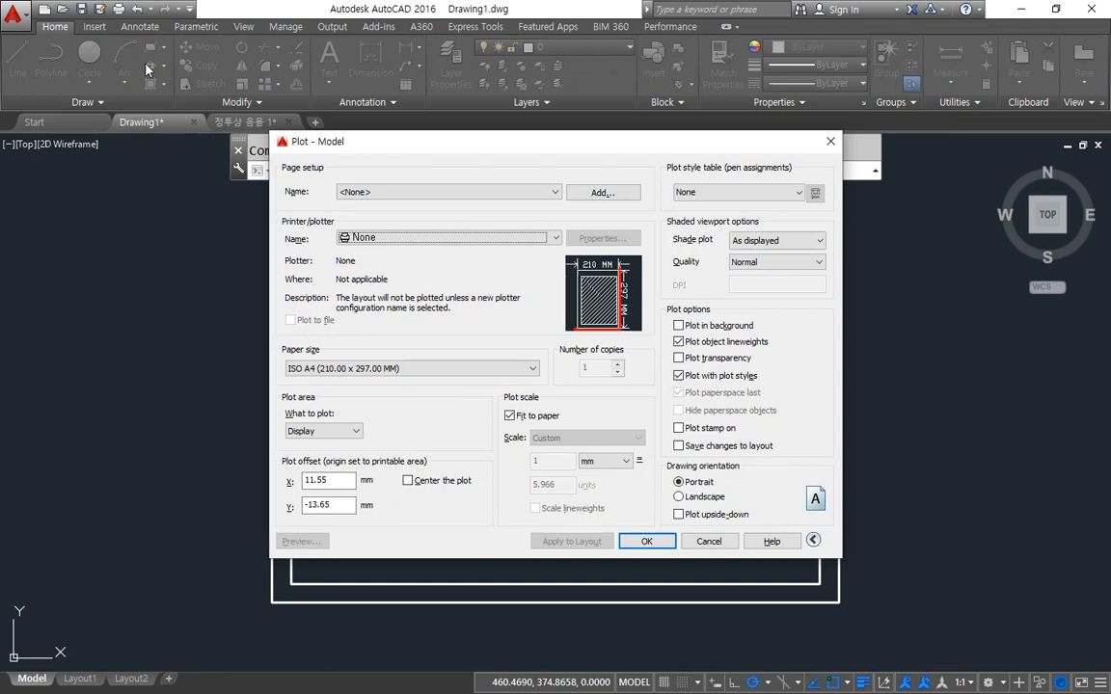
{"action": "mouse_move", "coordinate": [712, 222]}
{"action": "left_mouse_down"}
{"action": "mouse_move", "coordinate": [737, 199]}
{"action": "mouse_move", "coordinate": [733, 229]}
{"action": "left_mouse_up"}
{"action": "left_click_drag", "start_coordinate": [753, 153], "coordinate": [752, 188]}
{"action": "mouse_move", "coordinate": [715, 551]}
{"action": "left_mouse_down"}
{"action": "mouse_move", "coordinate": [674, 514]}
{"action": "mouse_move", "coordinate": [738, 537]}
{"action": "left_mouse_up"}
{"action": "left_click_drag", "start_coordinate": [781, 447], "coordinate": [808, 478]}
{"action": "mouse_move", "coordinate": [379, 260]}
{"action": "left_mouse_down"}
{"action": "mouse_move", "coordinate": [371, 253]}
{"action": "mouse_move", "coordinate": [369, 280]}
{"action": "left_mouse_up"}
{"action": "mouse_move", "coordinate": [390, 248]}
{"action": "left_mouse_down"}
{"action": "mouse_move", "coordinate": [403, 248]}
{"action": "mouse_move", "coordinate": [397, 276]}
{"action": "left_mouse_up"}
{"action": "mouse_move", "coordinate": [313, 332]}
{"action": "left_mouse_down"}
{"action": "mouse_move", "coordinate": [282, 365]}
{"action": "mouse_move", "coordinate": [338, 393]}
{"action": "left_mouse_up"}
{"action": "mouse_move", "coordinate": [353, 318]}
{"action": "left_mouse_down"}
{"action": "mouse_move", "coordinate": [367, 340]}
{"action": "mouse_move", "coordinate": [360, 369]}
{"action": "left_mouse_up"}
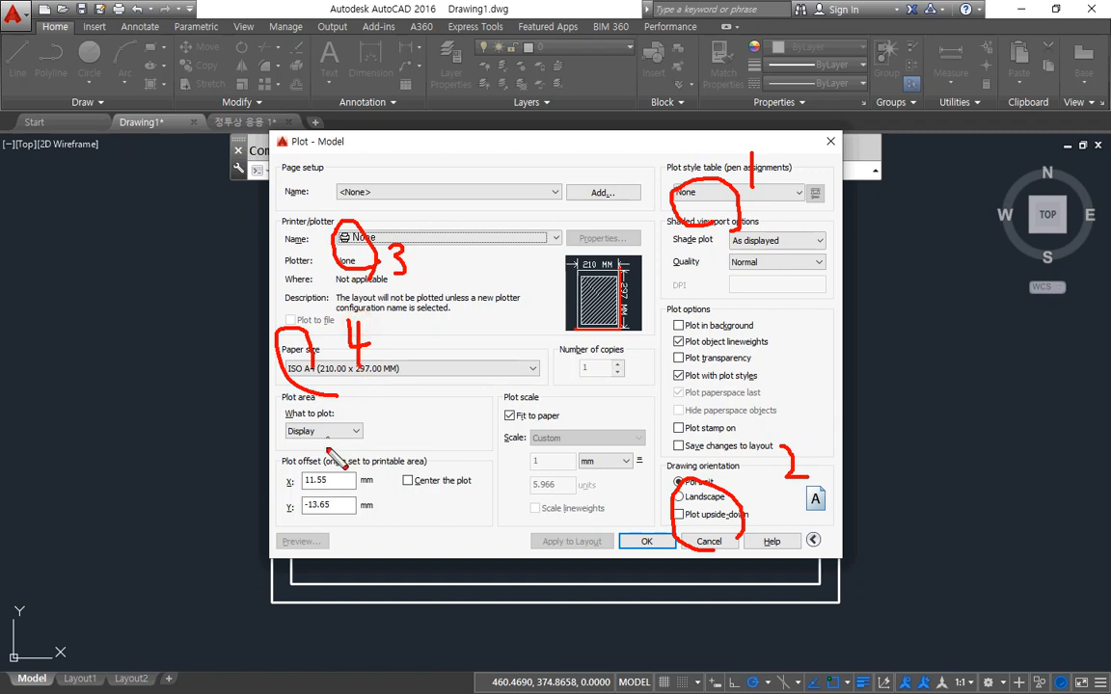
{"action": "mouse_move", "coordinate": [327, 450]}
{"action": "left_mouse_down"}
{"action": "mouse_move", "coordinate": [322, 404]}
{"action": "mouse_move", "coordinate": [323, 451]}
{"action": "left_mouse_up"}
{"action": "left_click_drag", "start_coordinate": [396, 402], "coordinate": [398, 431]}
{"action": "left_click_drag", "start_coordinate": [387, 405], "coordinate": [411, 401]}
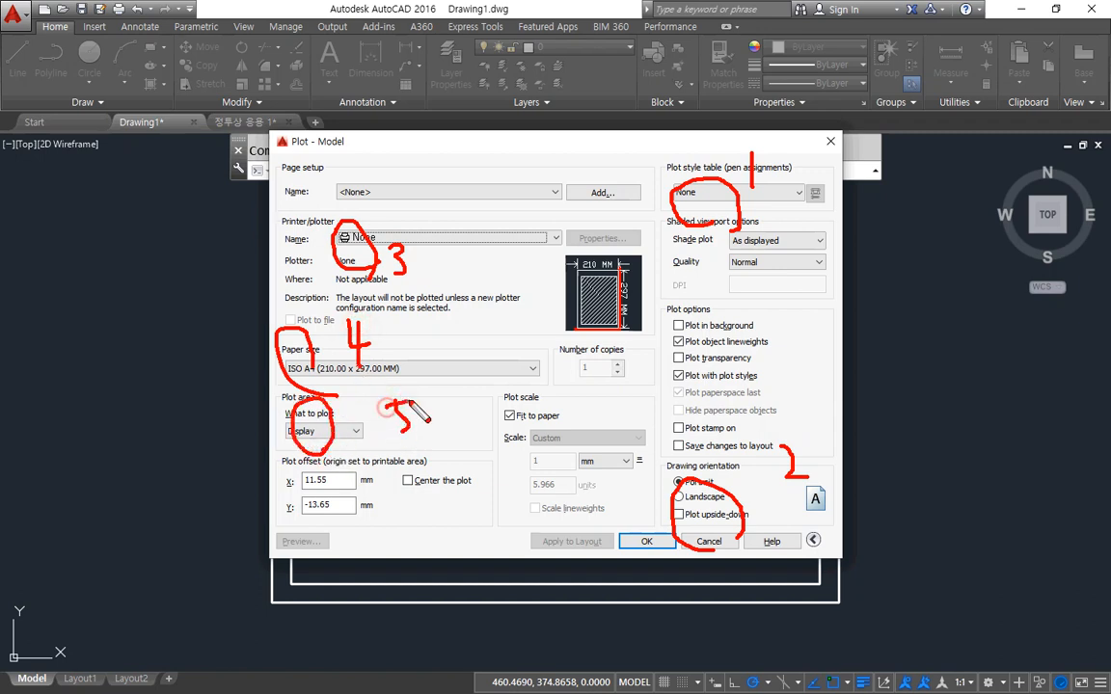
{"action": "mouse_move", "coordinate": [412, 512]}
{"action": "left_mouse_down"}
{"action": "mouse_move", "coordinate": [431, 489]}
{"action": "mouse_move", "coordinate": [420, 493]}
{"action": "left_mouse_up"}
{"action": "left_click_drag", "start_coordinate": [456, 505], "coordinate": [453, 525]}
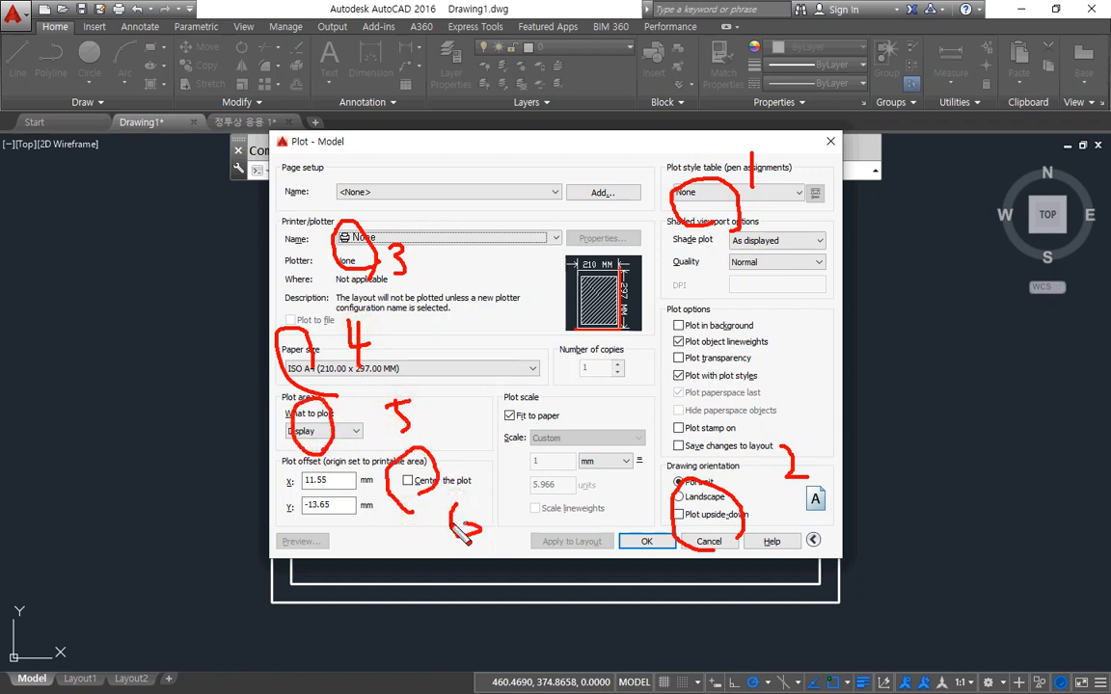
{"action": "mouse_move", "coordinate": [543, 472]}
{"action": "left_mouse_down"}
{"action": "mouse_move", "coordinate": [599, 444]}
{"action": "mouse_move", "coordinate": [572, 473]}
{"action": "left_mouse_up"}
{"action": "left_click_drag", "start_coordinate": [619, 408], "coordinate": [621, 420]}
{"action": "mouse_move", "coordinate": [622, 408]}
{"action": "left_mouse_down"}
{"action": "mouse_move", "coordinate": [638, 430]}
{"action": "mouse_move", "coordinate": [631, 466]}
{"action": "left_mouse_up"}
{"action": "mouse_move", "coordinate": [610, 383]}
{"action": "left_mouse_down"}
{"action": "mouse_move", "coordinate": [622, 370]}
{"action": "mouse_move", "coordinate": [614, 393]}
{"action": "left_mouse_up"}
{"action": "mouse_move", "coordinate": [656, 359]}
{"action": "left_mouse_down"}
{"action": "mouse_move", "coordinate": [637, 359]}
{"action": "mouse_move", "coordinate": [652, 342]}
{"action": "left_mouse_up"}
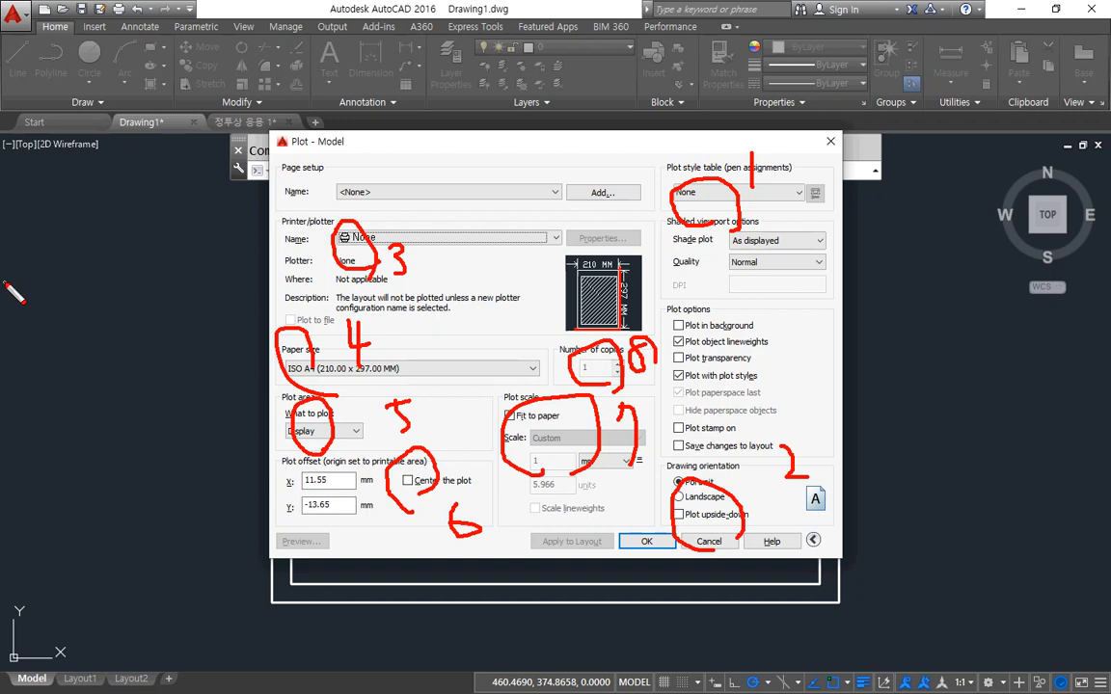
{"action": "key", "text": "e"}
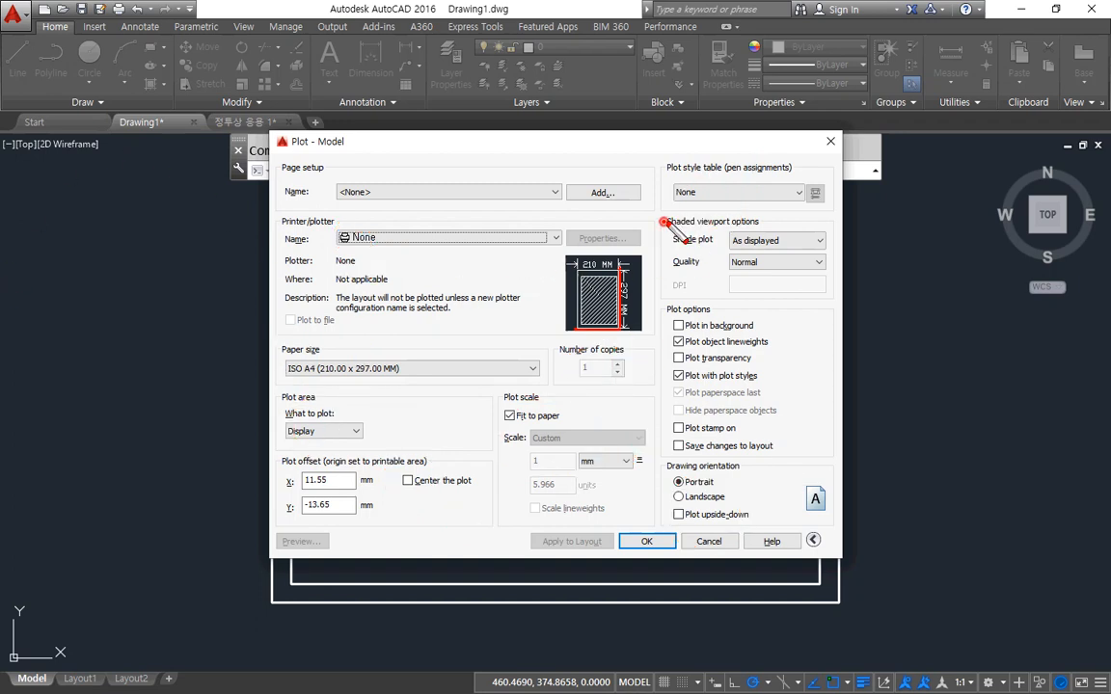
{"action": "mouse_move", "coordinate": [665, 222]}
{"action": "left_mouse_down"}
{"action": "mouse_move", "coordinate": [826, 224]}
{"action": "mouse_move", "coordinate": [826, 453]}
{"action": "mouse_move", "coordinate": [675, 454]}
{"action": "mouse_move", "coordinate": [661, 451]}
{"action": "mouse_move", "coordinate": [658, 222]}
{"action": "mouse_move", "coordinate": [820, 452]}
{"action": "left_mouse_up"}
{"action": "left_click_drag", "start_coordinate": [829, 223], "coordinate": [785, 312]}
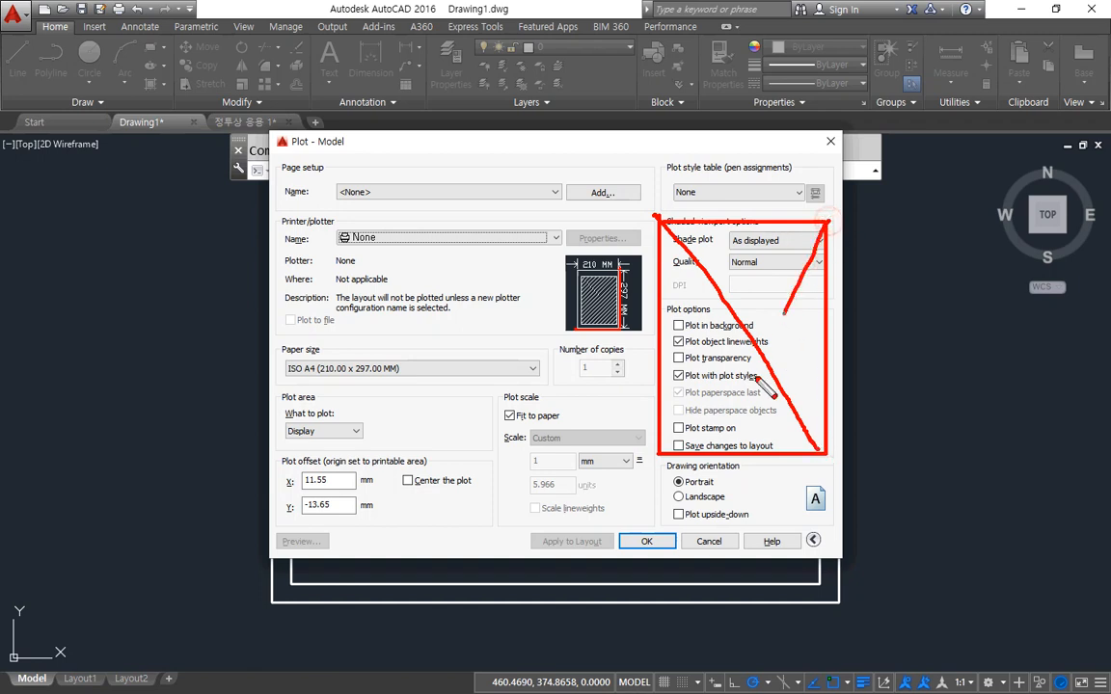
{"action": "left_click_drag", "start_coordinate": [769, 385], "coordinate": [677, 447]}
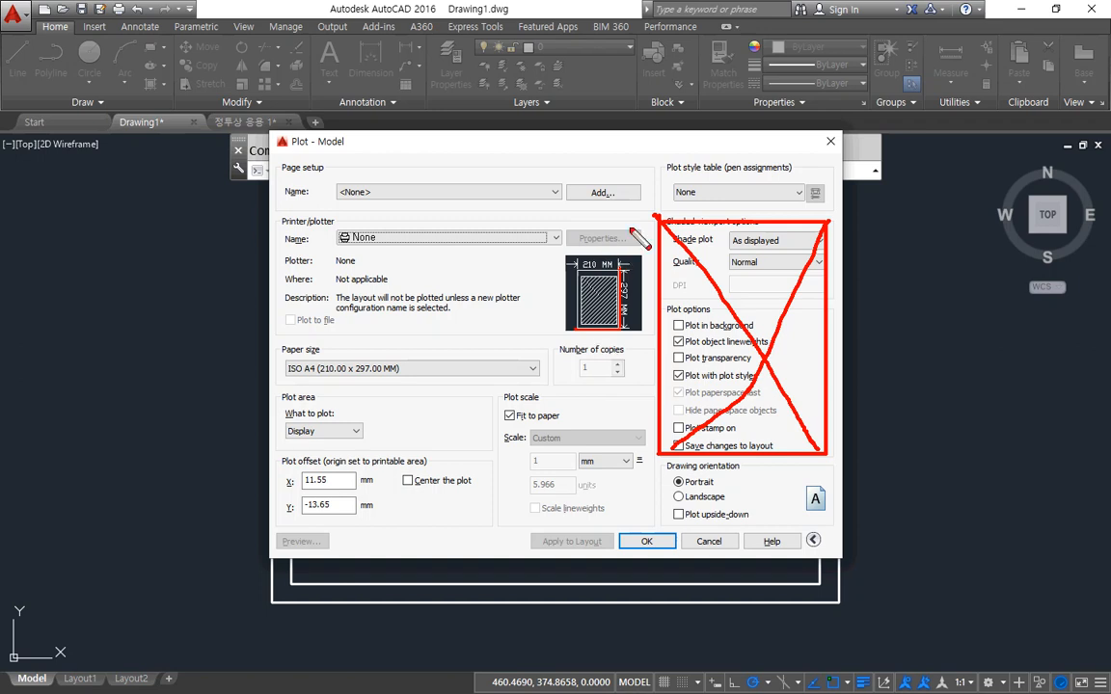
{"action": "left_click_drag", "start_coordinate": [665, 135], "coordinate": [664, 606]}
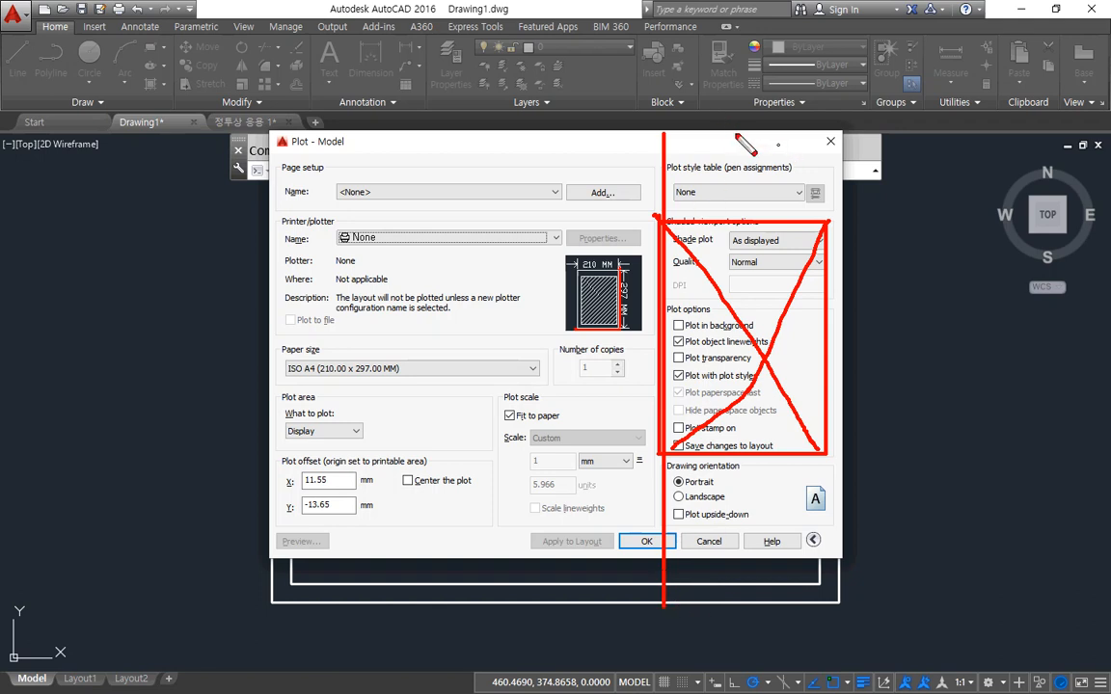
{"action": "mouse_move", "coordinate": [737, 134]}
{"action": "left_mouse_down"}
{"action": "mouse_move", "coordinate": [762, 176]}
{"action": "mouse_move", "coordinate": [753, 169]}
{"action": "mouse_move", "coordinate": [752, 179]}
{"action": "left_mouse_up"}
{"action": "mouse_move", "coordinate": [436, 159]}
{"action": "left_mouse_down"}
{"action": "mouse_move", "coordinate": [415, 135]}
{"action": "mouse_move", "coordinate": [449, 184]}
{"action": "left_mouse_up"}
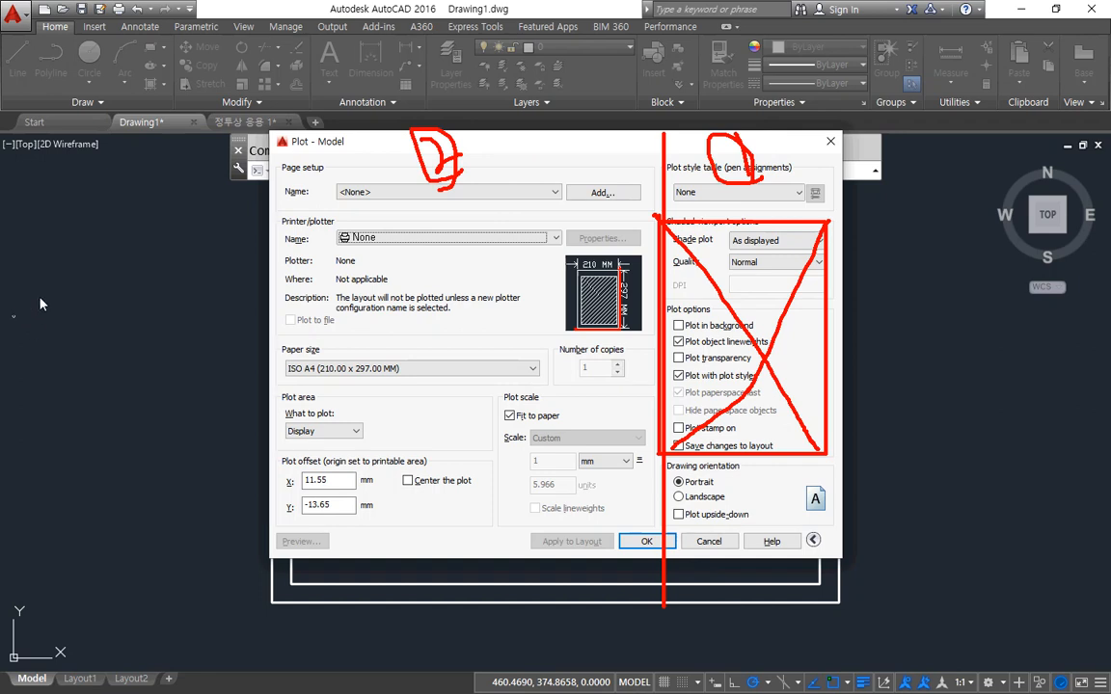
{"action": "left_click", "coordinate": [813, 540]}
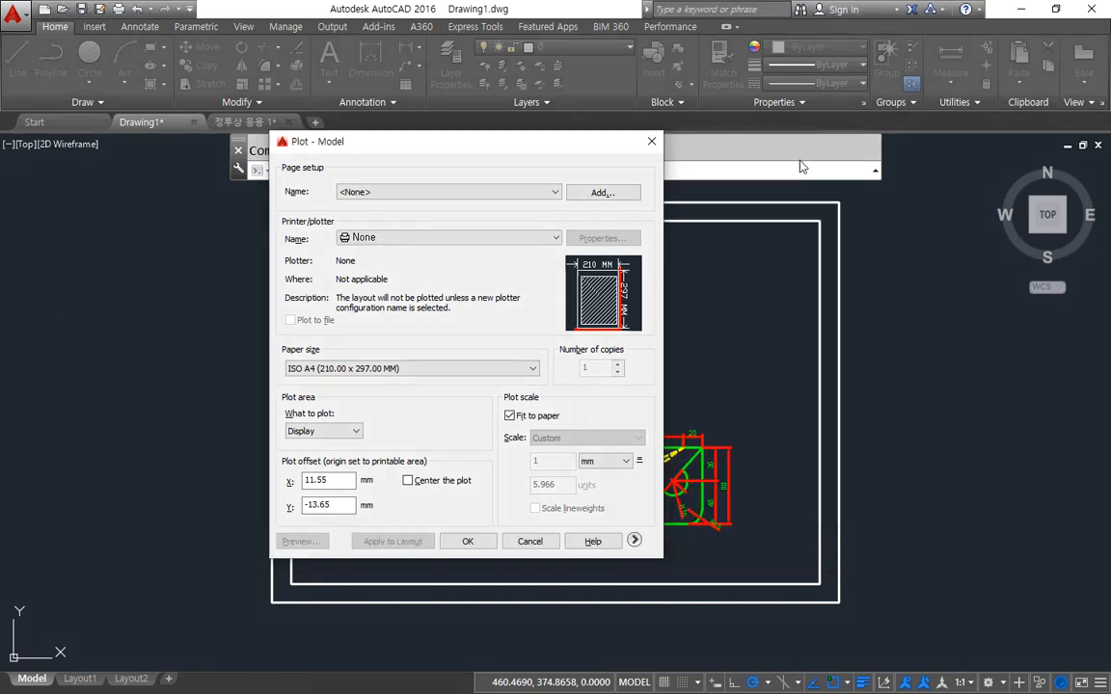
{"action": "left_click", "coordinate": [635, 540]}
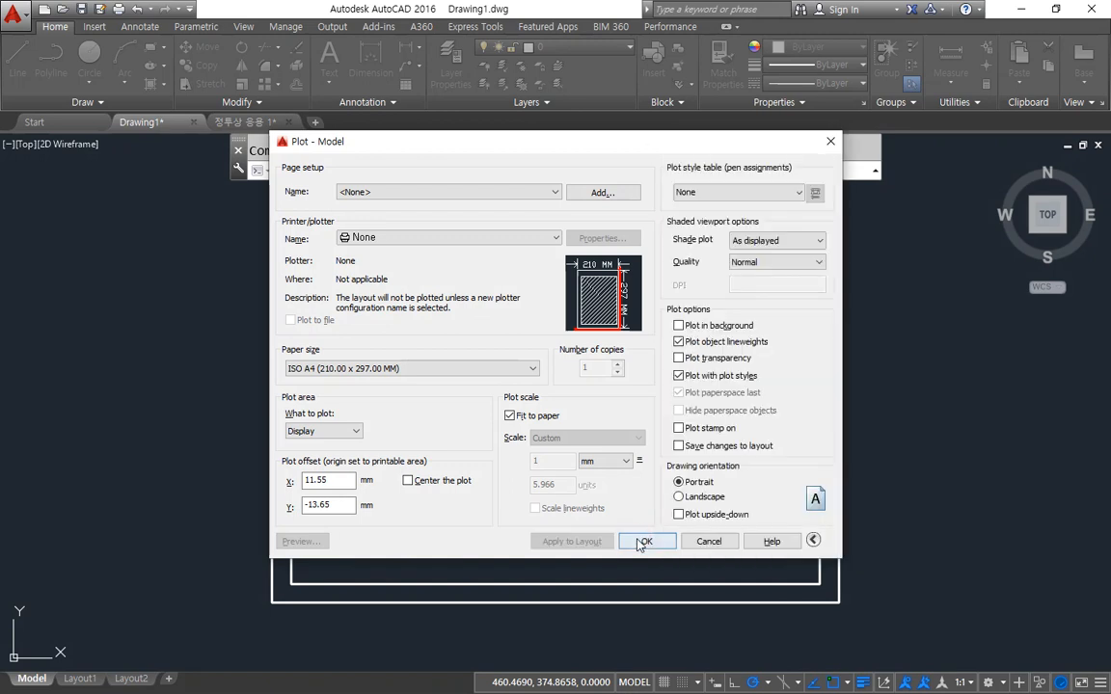
{"action": "left_click_drag", "start_coordinate": [669, 136], "coordinate": [674, 137]}
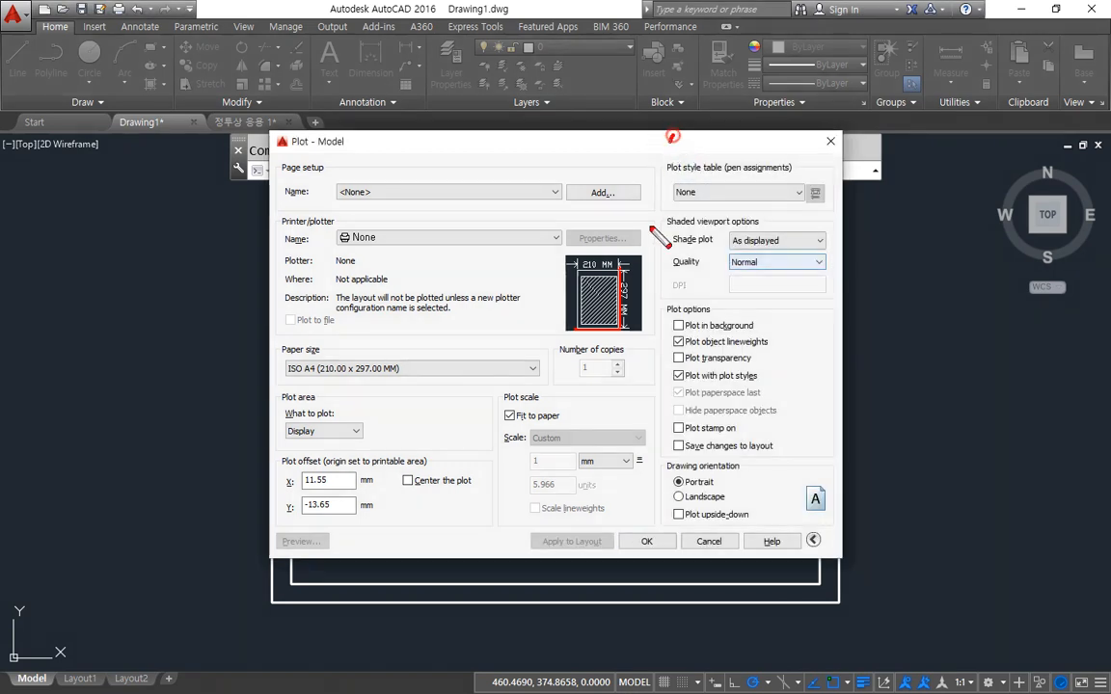
{"action": "mouse_move", "coordinate": [658, 234]}
{"action": "left_mouse_down"}
{"action": "mouse_move", "coordinate": [776, 590]}
{"action": "mouse_move", "coordinate": [652, 145]}
{"action": "mouse_move", "coordinate": [630, 139]}
{"action": "mouse_move", "coordinate": [438, 584]}
{"action": "mouse_move", "coordinate": [417, 229]}
{"action": "mouse_move", "coordinate": [537, 251]}
{"action": "left_mouse_up"}
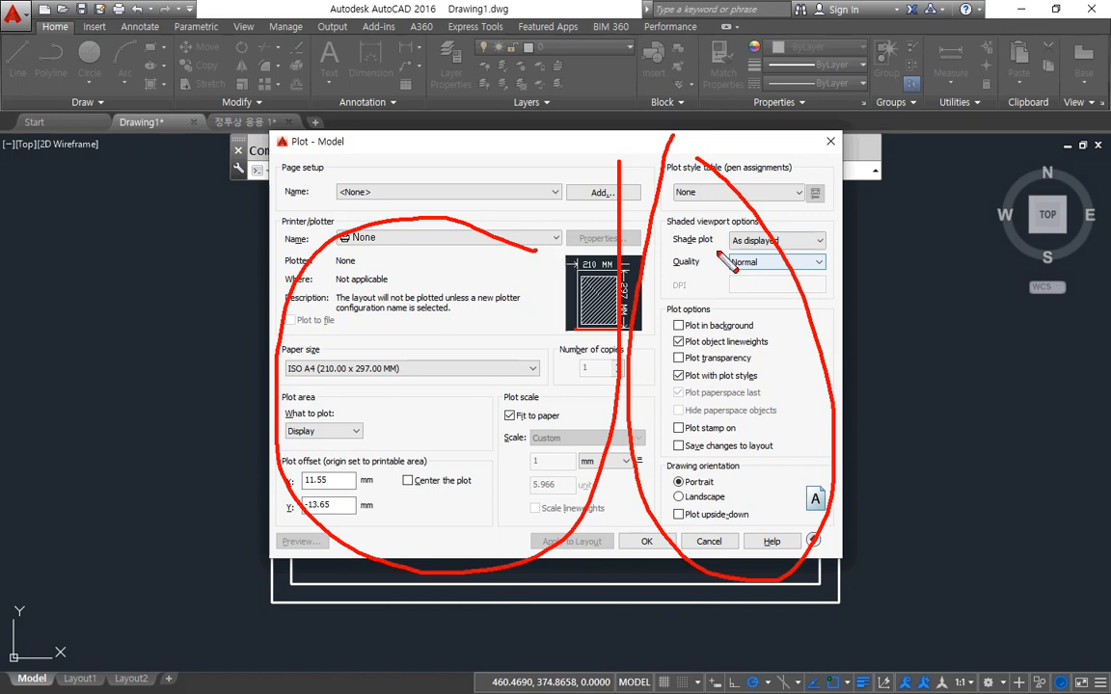
{"action": "key", "text": "e"}
{"action": "mouse_move", "coordinate": [676, 218]}
{"action": "left_mouse_down"}
{"action": "mouse_move", "coordinate": [835, 214]}
{"action": "mouse_move", "coordinate": [827, 154]}
{"action": "mouse_move", "coordinate": [659, 167]}
{"action": "mouse_move", "coordinate": [665, 218]}
{"action": "left_mouse_up"}
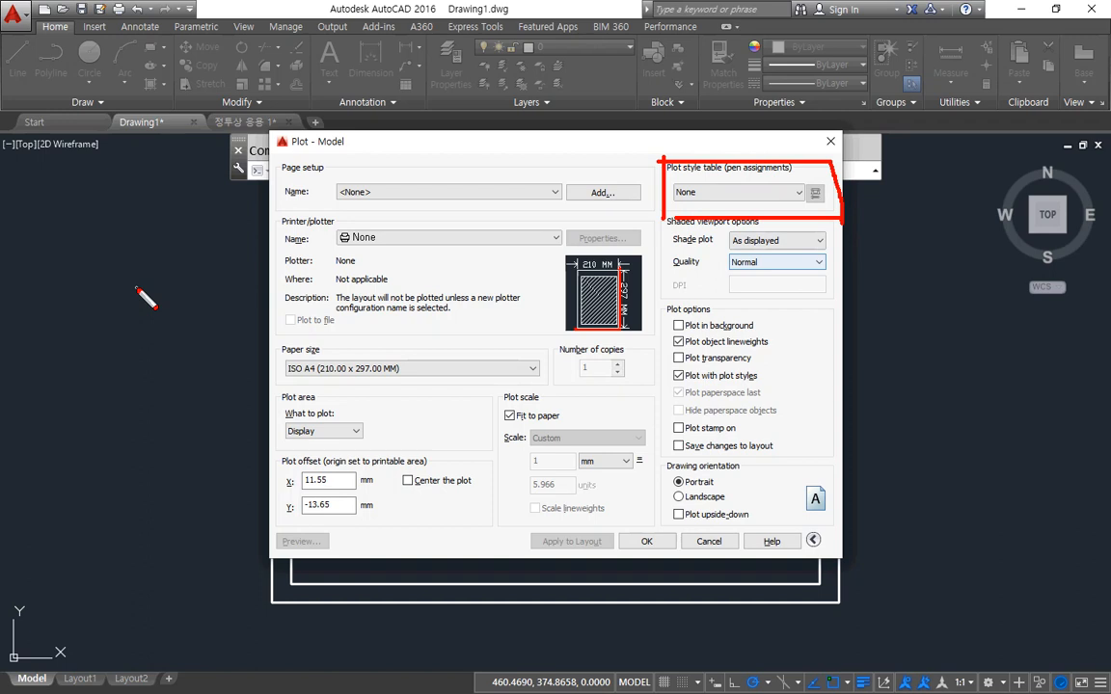
Set the plot style table to monochrome.ctb and assign it to all layouts.
{"action": "left_click", "coordinate": [772, 192]}
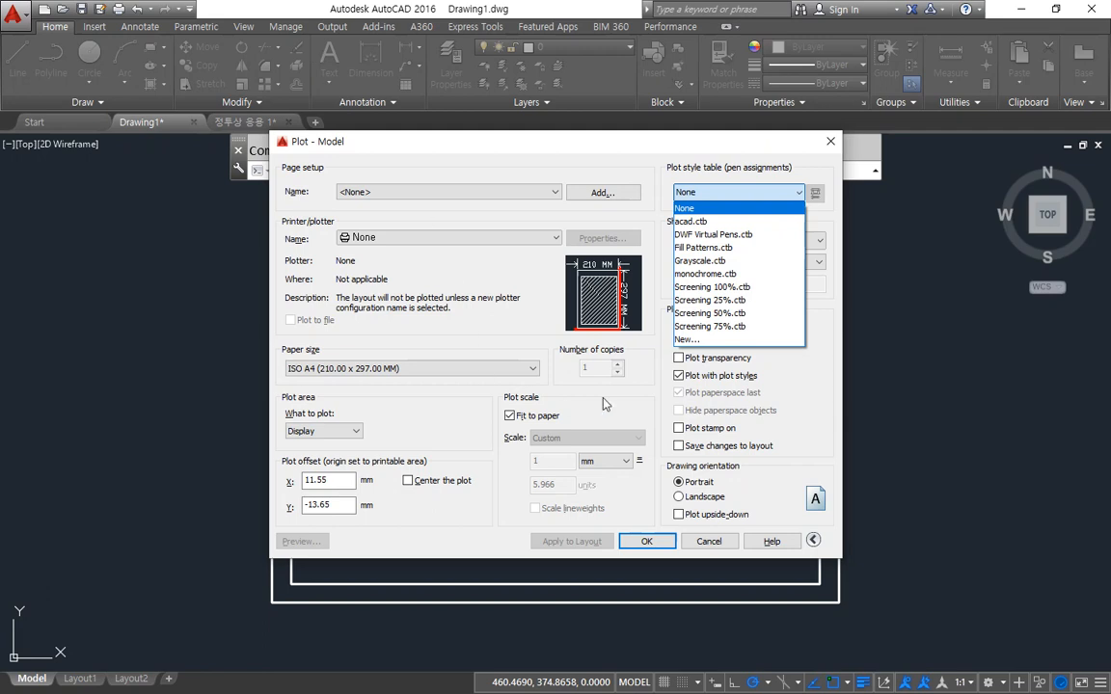
{"action": "left_click", "coordinate": [739, 274]}
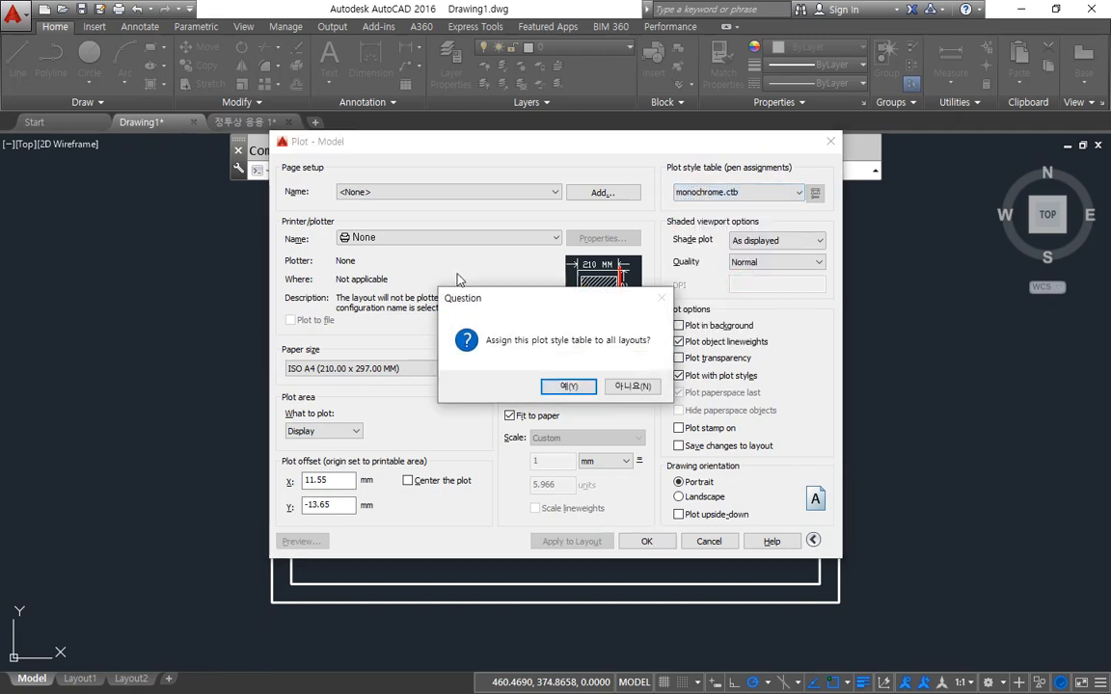
{"action": "key", "text": "Return"}
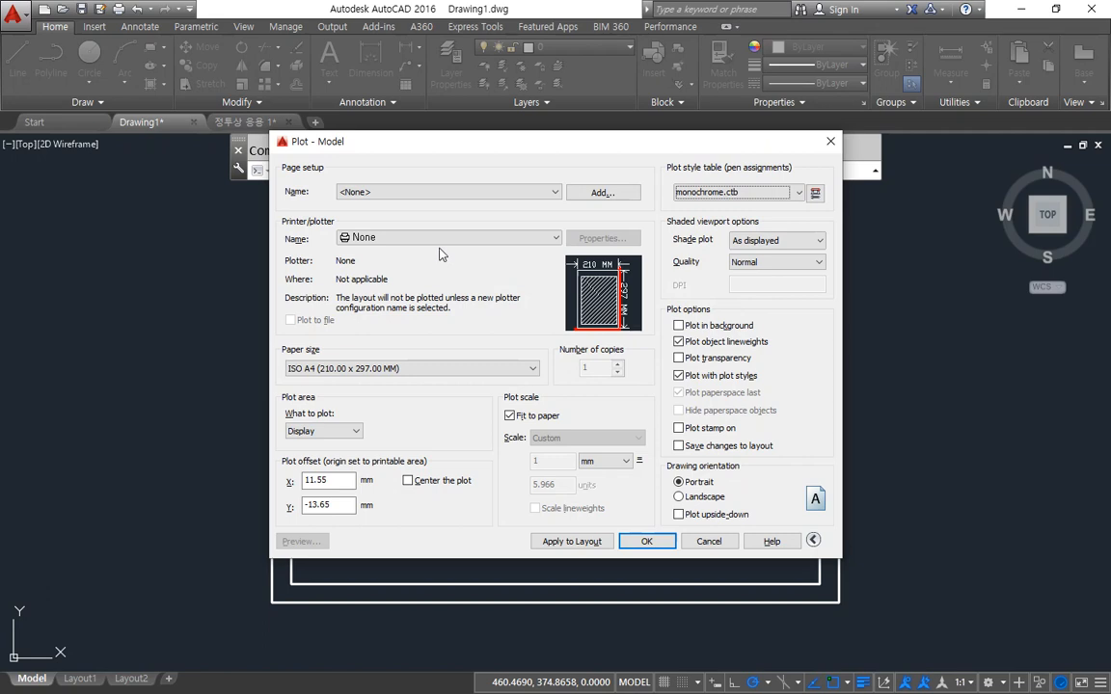
Open the monochrome.ctb plot style table for editing.
{"action": "left_click", "coordinate": [815, 194]}
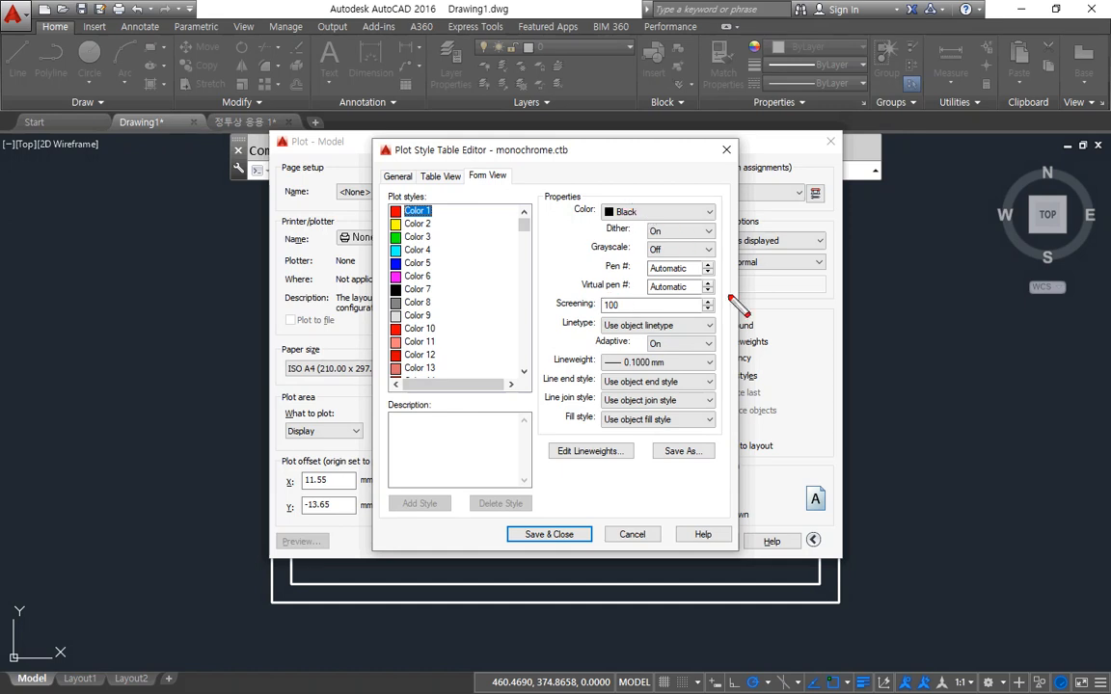
{"action": "mouse_move", "coordinate": [376, 219]}
{"action": "left_mouse_down"}
{"action": "mouse_move", "coordinate": [411, 224]}
{"action": "mouse_move", "coordinate": [400, 198]}
{"action": "mouse_move", "coordinate": [385, 214]}
{"action": "left_mouse_up"}
{"action": "mouse_move", "coordinate": [595, 341]}
{"action": "left_mouse_down"}
{"action": "mouse_move", "coordinate": [632, 377]}
{"action": "mouse_move", "coordinate": [613, 351]}
{"action": "left_mouse_up"}
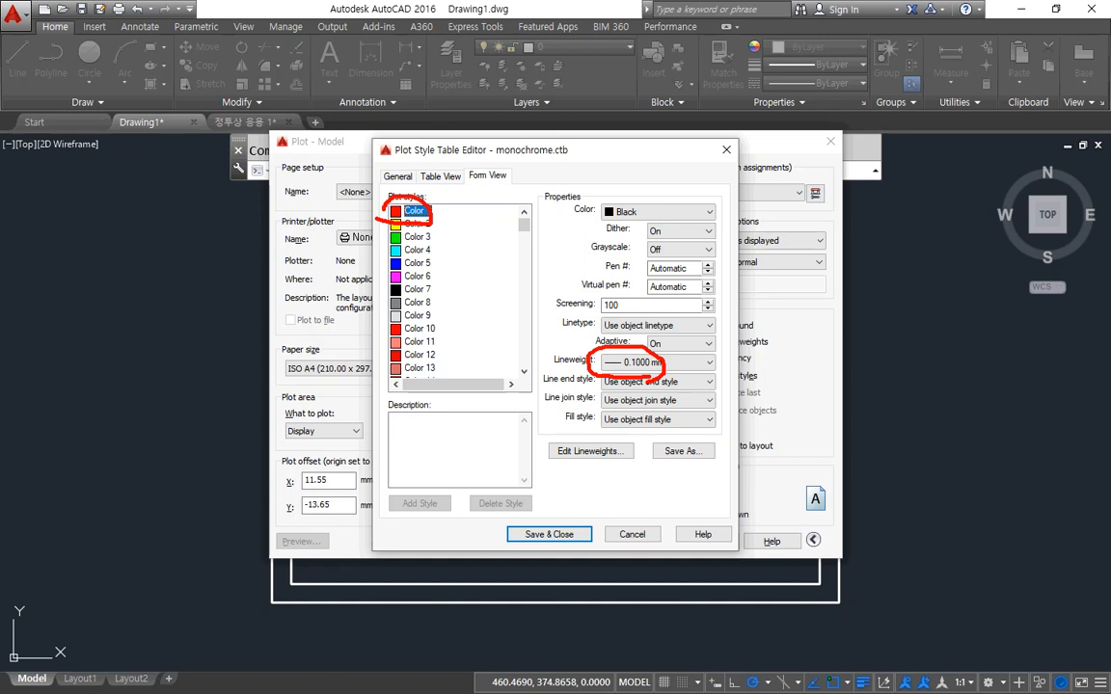
{"action": "key", "text": "Escape"}
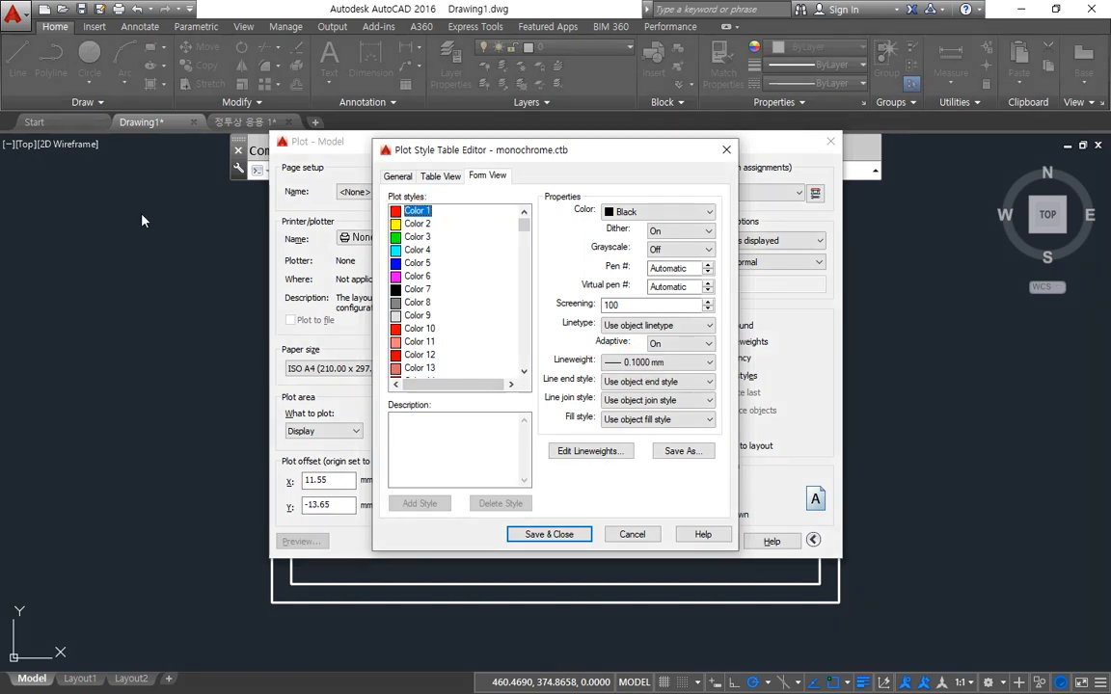
Set the lineweight of plot style Color 11 to Use object lineweight.
{"action": "left_click", "coordinate": [440, 342]}
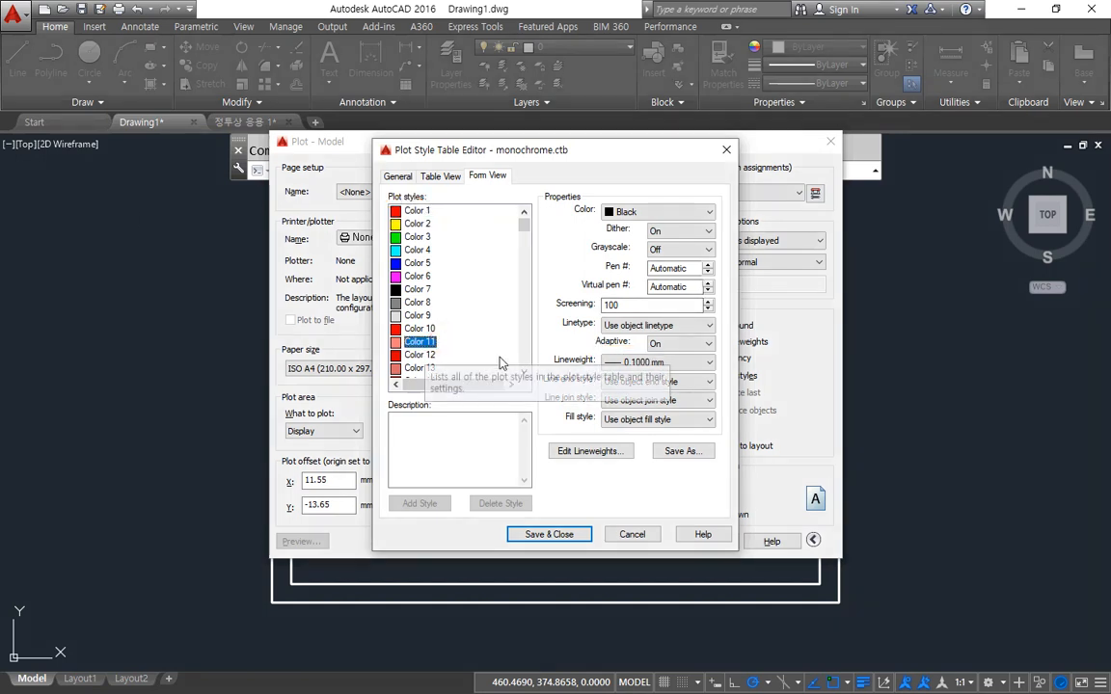
{"action": "mouse_move", "coordinate": [596, 383]}
{"action": "left_mouse_down"}
{"action": "mouse_move", "coordinate": [702, 393]}
{"action": "mouse_move", "coordinate": [697, 366]}
{"action": "mouse_move", "coordinate": [590, 353]}
{"action": "mouse_move", "coordinate": [561, 371]}
{"action": "left_mouse_up"}
{"action": "key", "text": "Escape"}
{"action": "left_click", "coordinate": [665, 363]}
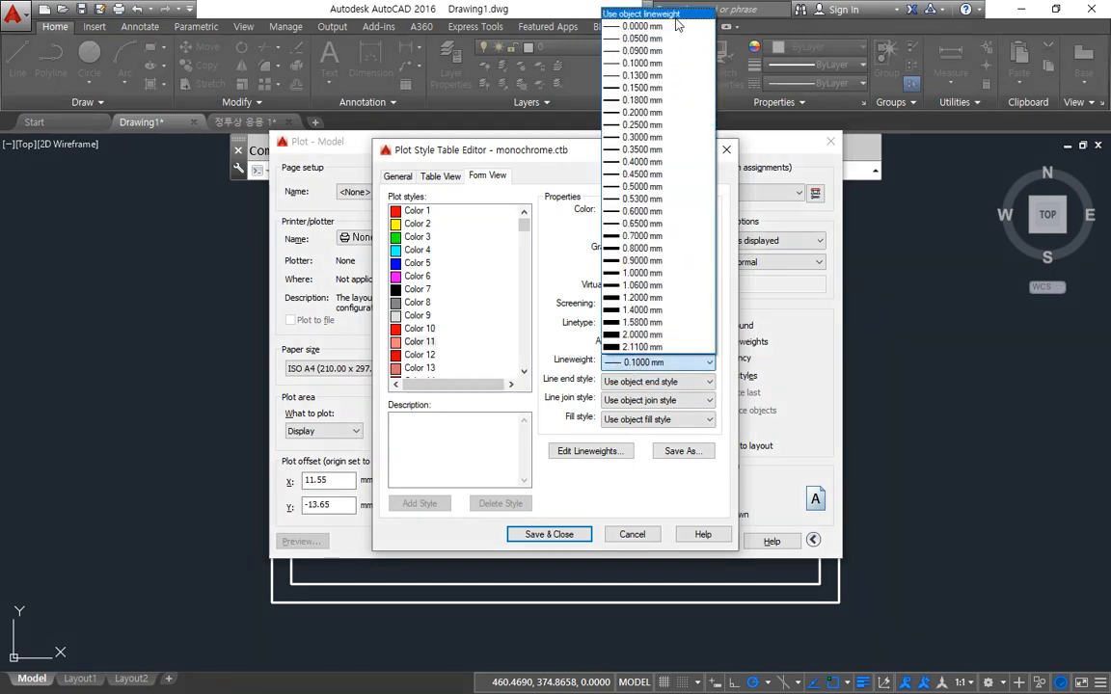
{"action": "left_click", "coordinate": [676, 17]}
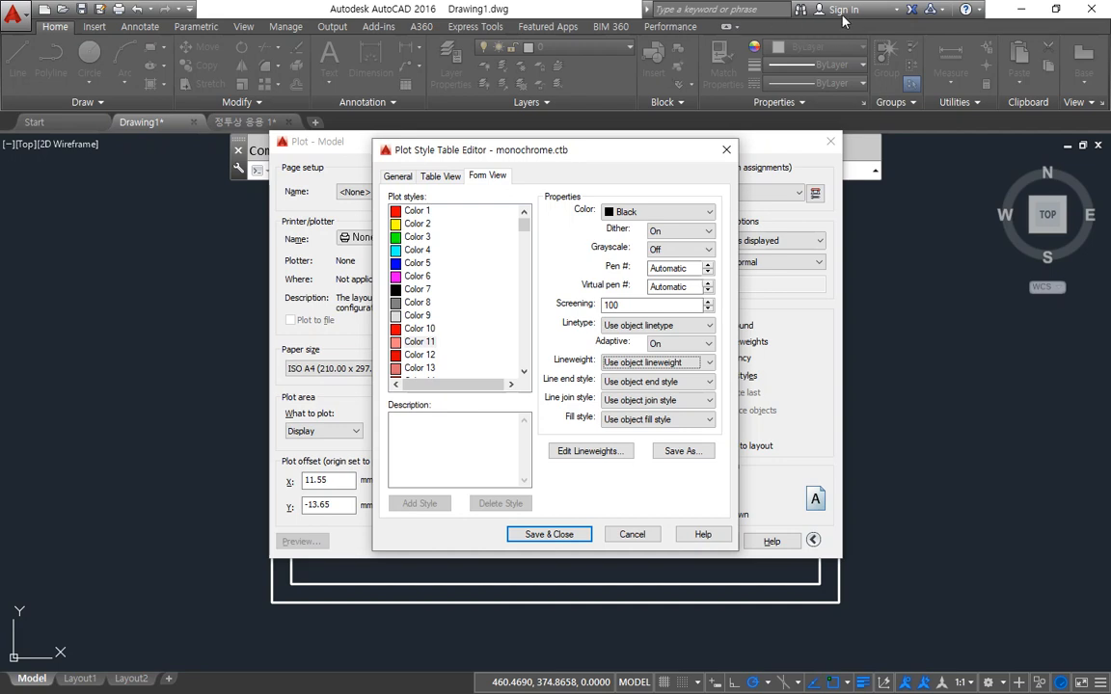
Set the lineweight of all plot styles from Color 1 through Color 255 to Use object lineweight.
{"action": "left_click", "coordinate": [411, 210]}
{"action": "scroll", "coordinate": [516, 226], "scroll_direction": "down", "scroll_amount": 20}
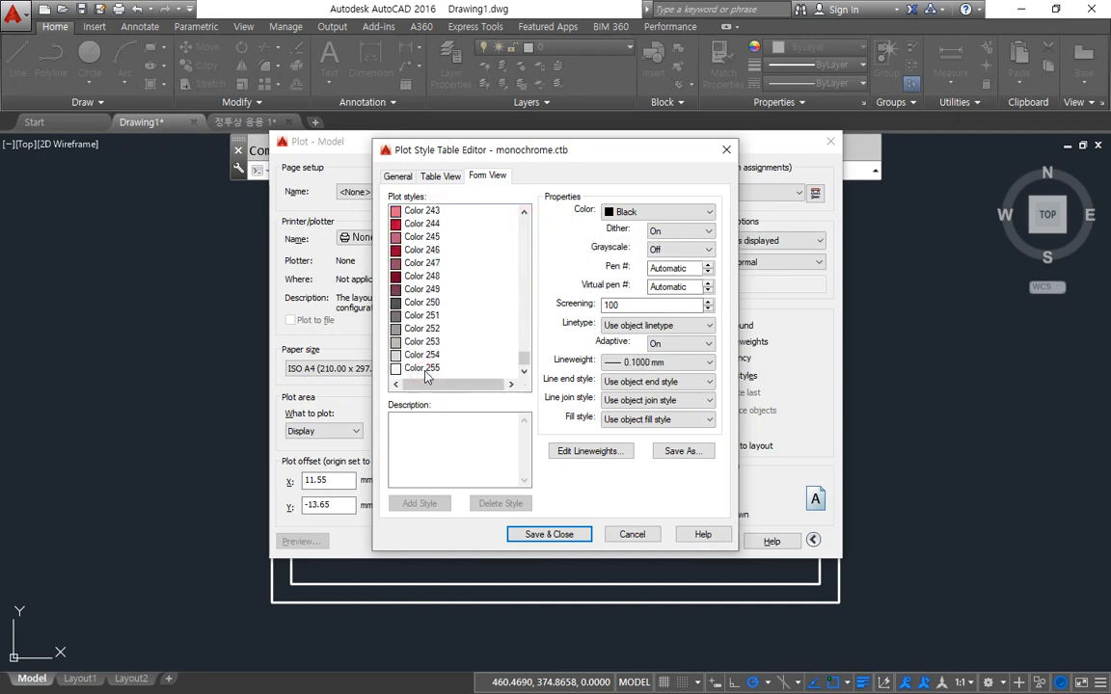
{"action": "left_click", "coordinate": [421, 370], "text": "shift"}
{"action": "left_click", "coordinate": [620, 360]}
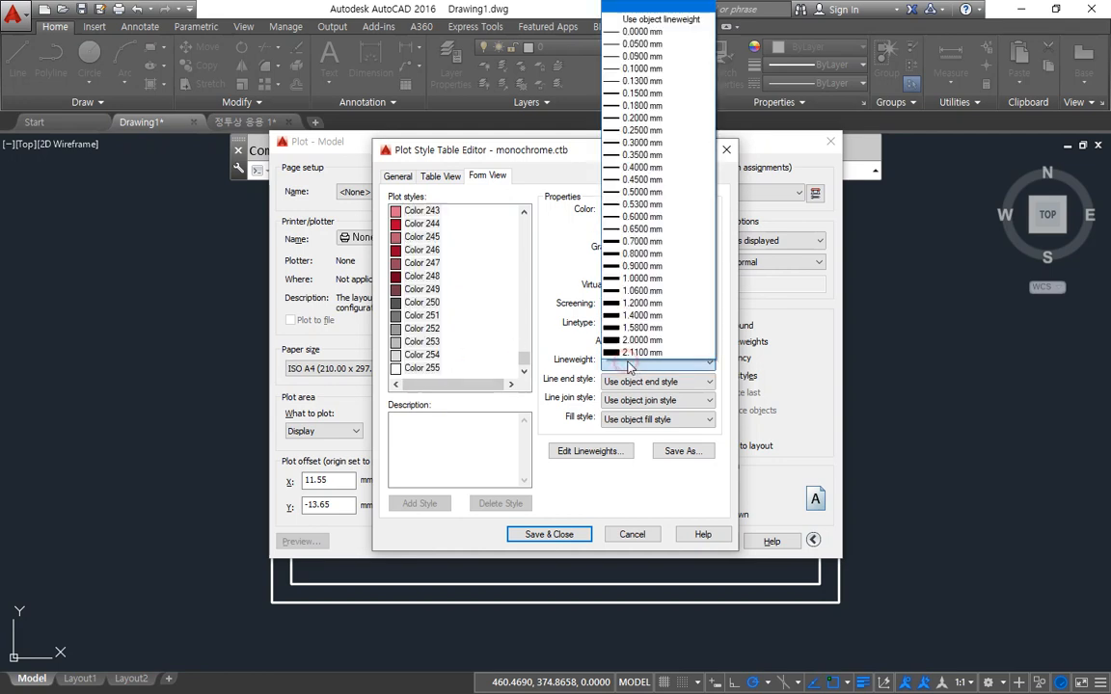
{"action": "left_click", "coordinate": [650, 21]}
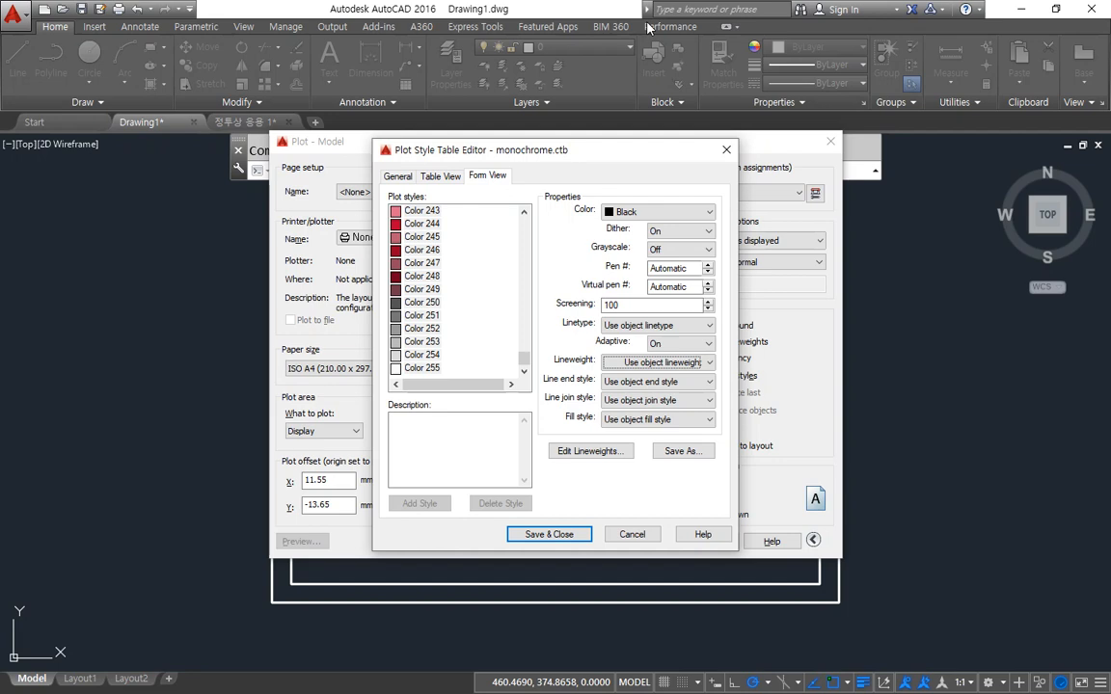
{"action": "scroll", "coordinate": [479, 311], "scroll_direction": "up", "scroll_amount": 20}
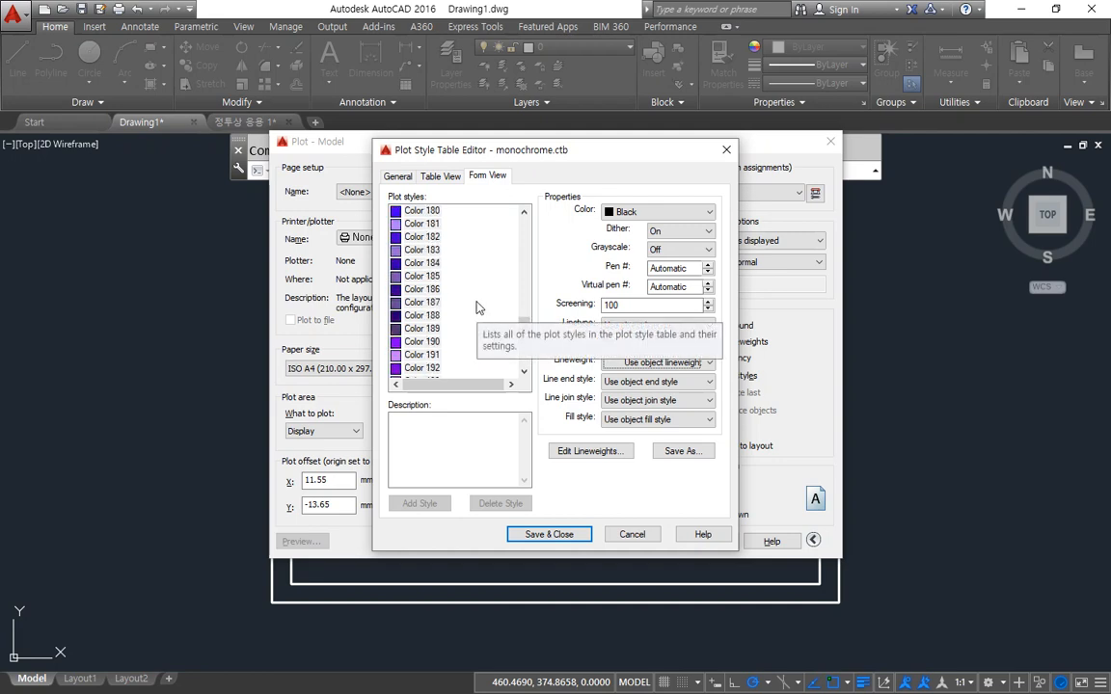
{"action": "scroll", "coordinate": [479, 311], "scroll_direction": "up", "scroll_amount": 20}
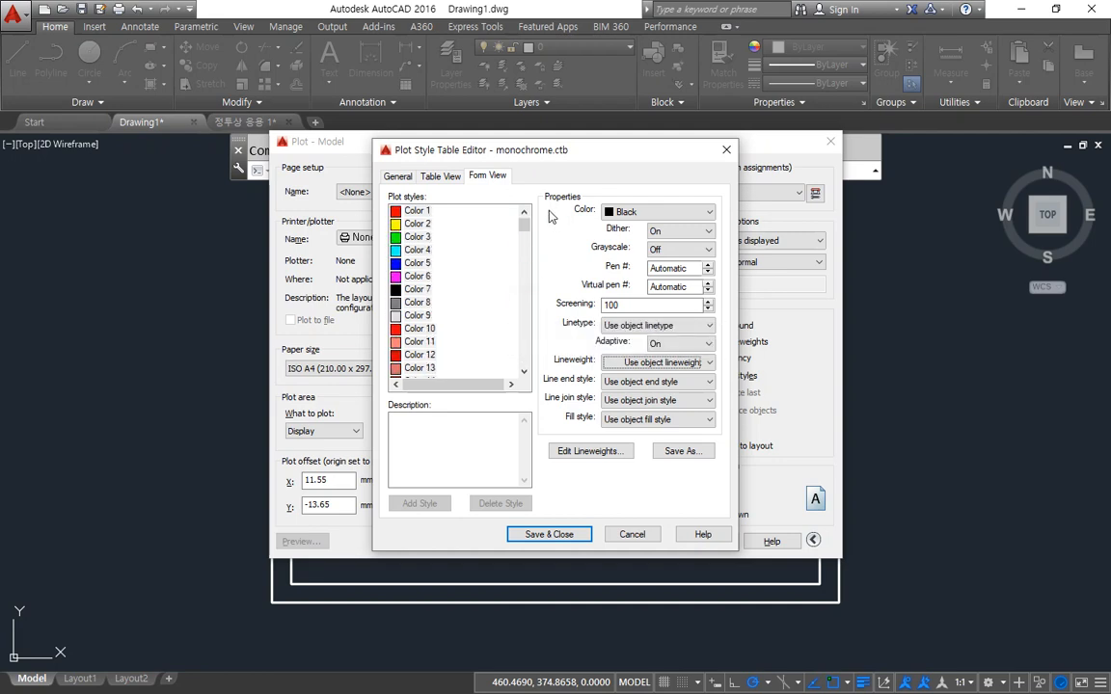
Set the lineweight of plot style Color 1 to 0.1000 mm and of Color 2 to 0.2000 mm.
{"action": "left_click", "coordinate": [414, 209]}
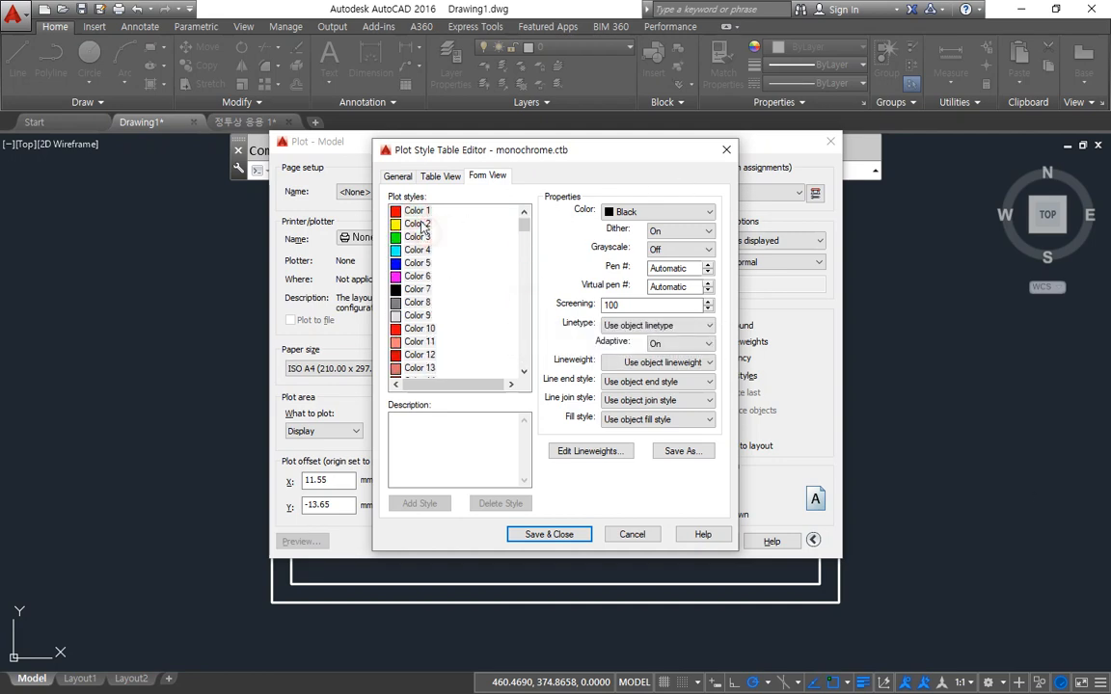
{"action": "left_click", "coordinate": [670, 326]}
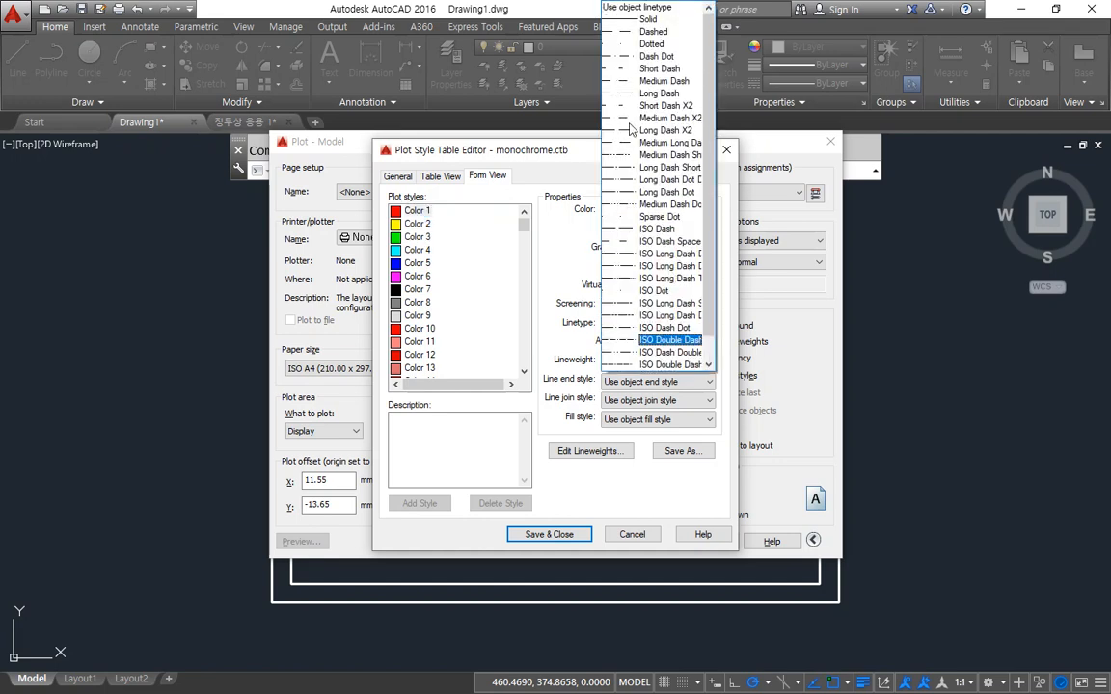
{"action": "left_click", "coordinate": [509, 150]}
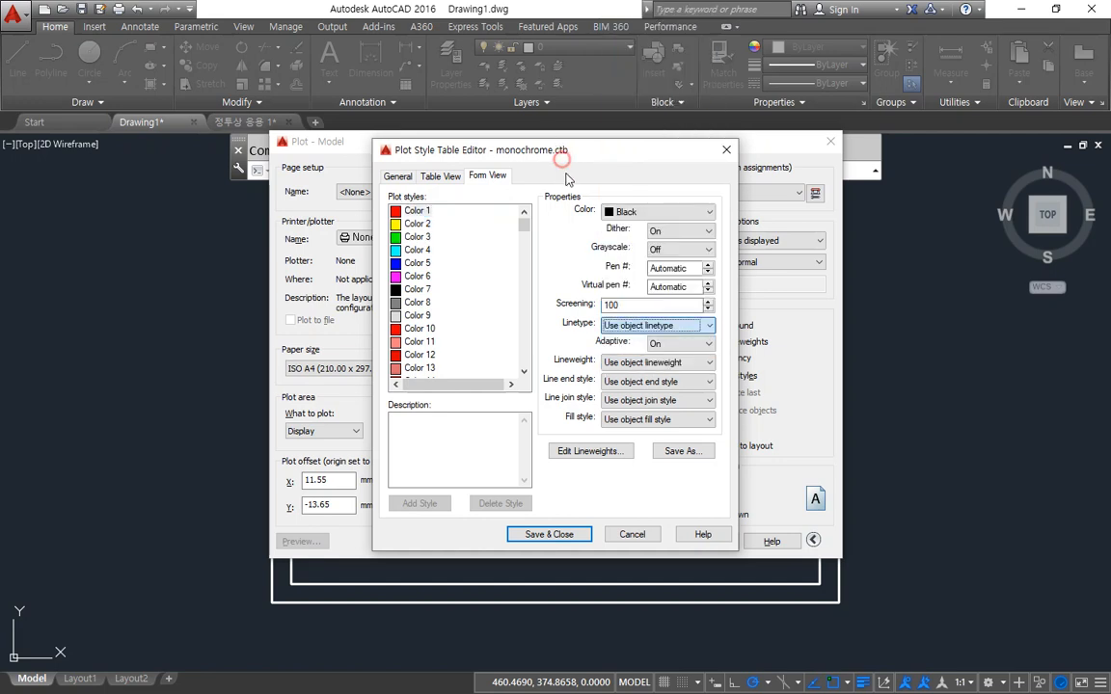
{"action": "left_click", "coordinate": [679, 364]}
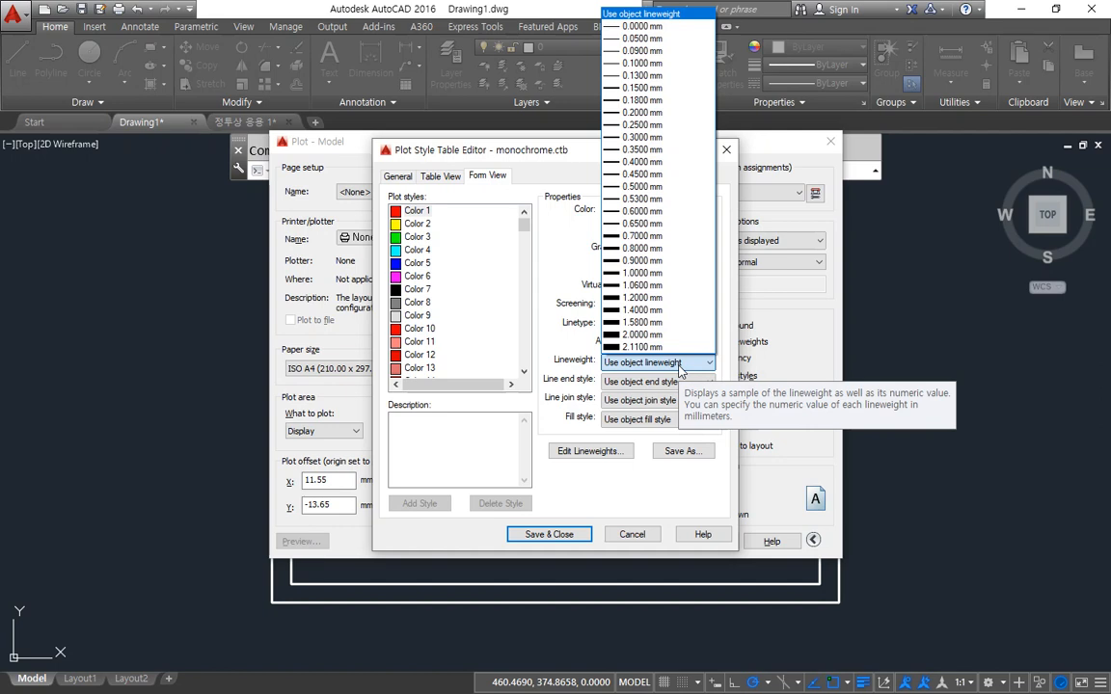
{"action": "left_click", "coordinate": [642, 62]}
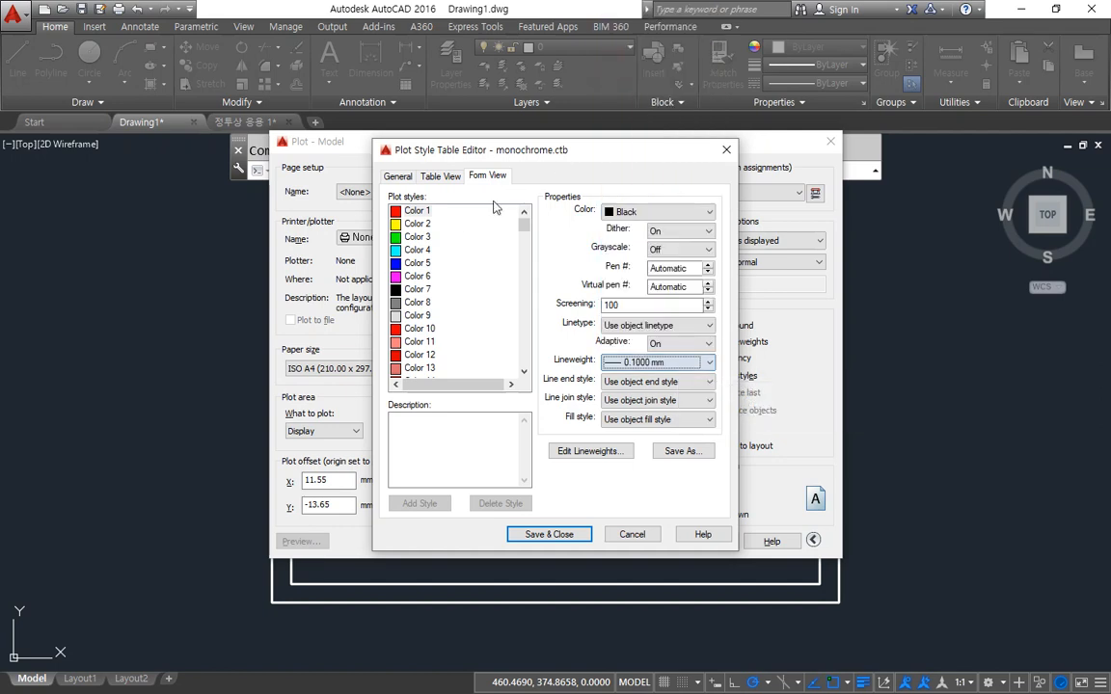
{"action": "left_click", "coordinate": [418, 223]}
{"action": "left_click", "coordinate": [679, 363]}
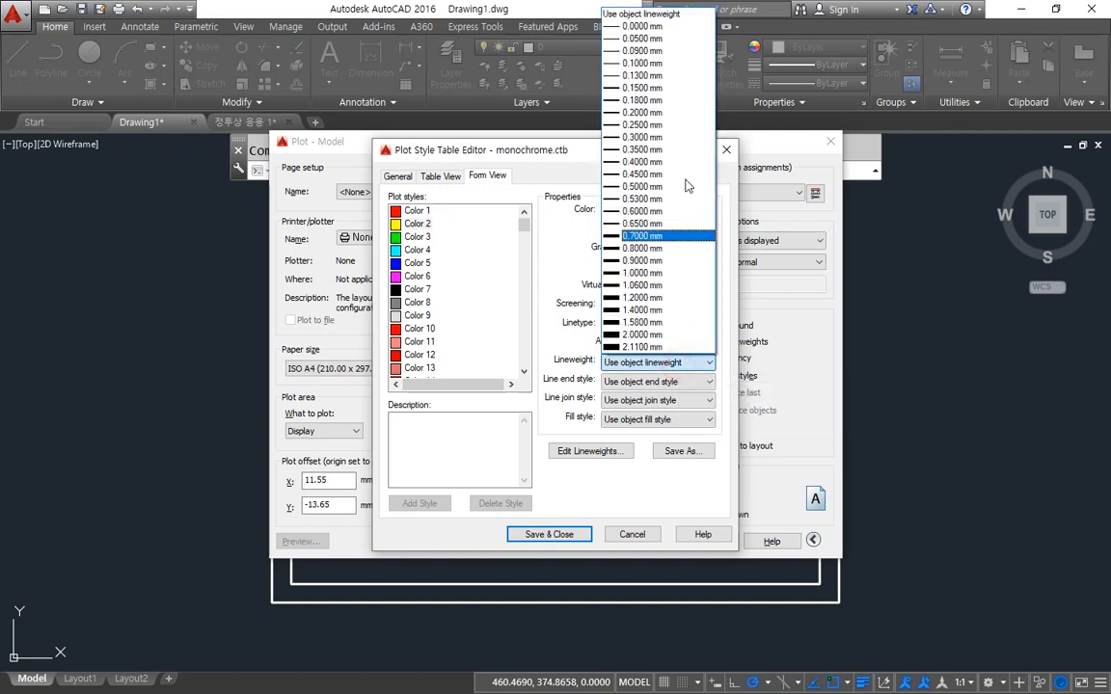
{"action": "left_click", "coordinate": [688, 112]}
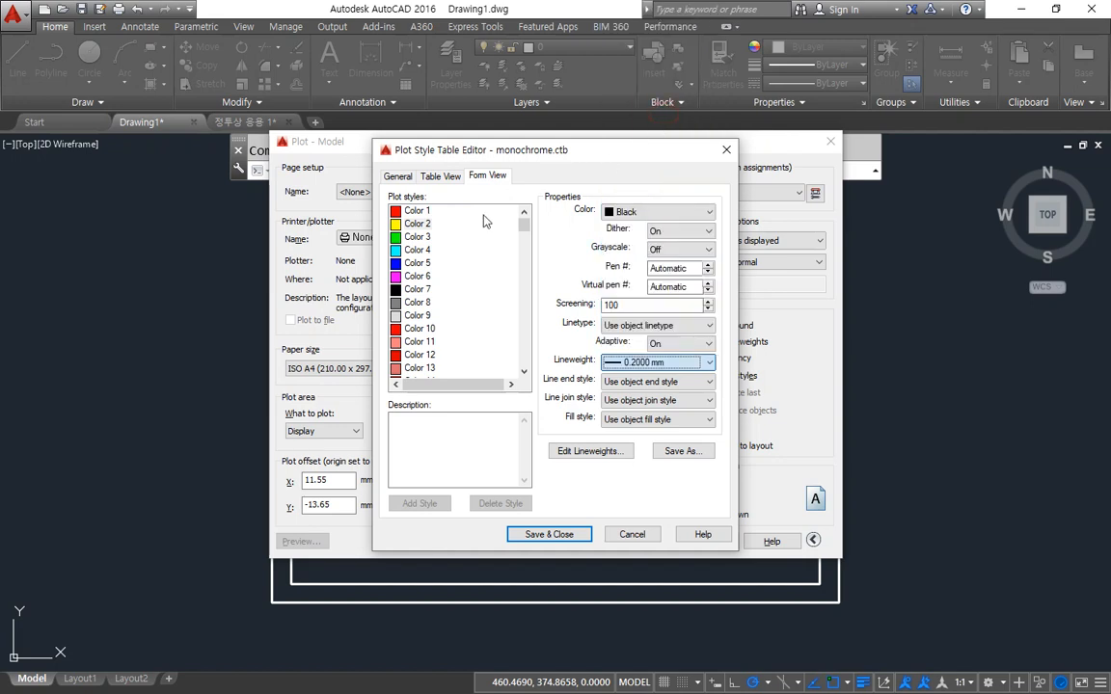
Set the lineweight of plot style Color 3 to 0.3000 mm and save the plot style table.
{"action": "left_click", "coordinate": [478, 236]}
{"action": "left_click", "coordinate": [679, 362]}
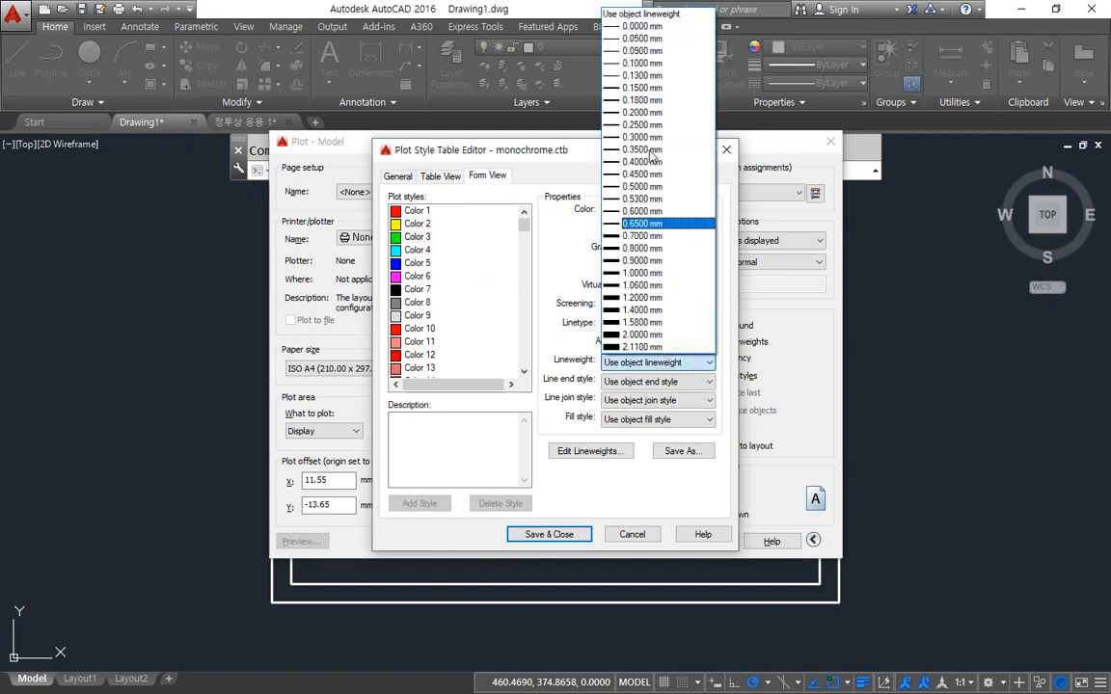
{"action": "left_click", "coordinate": [644, 137]}
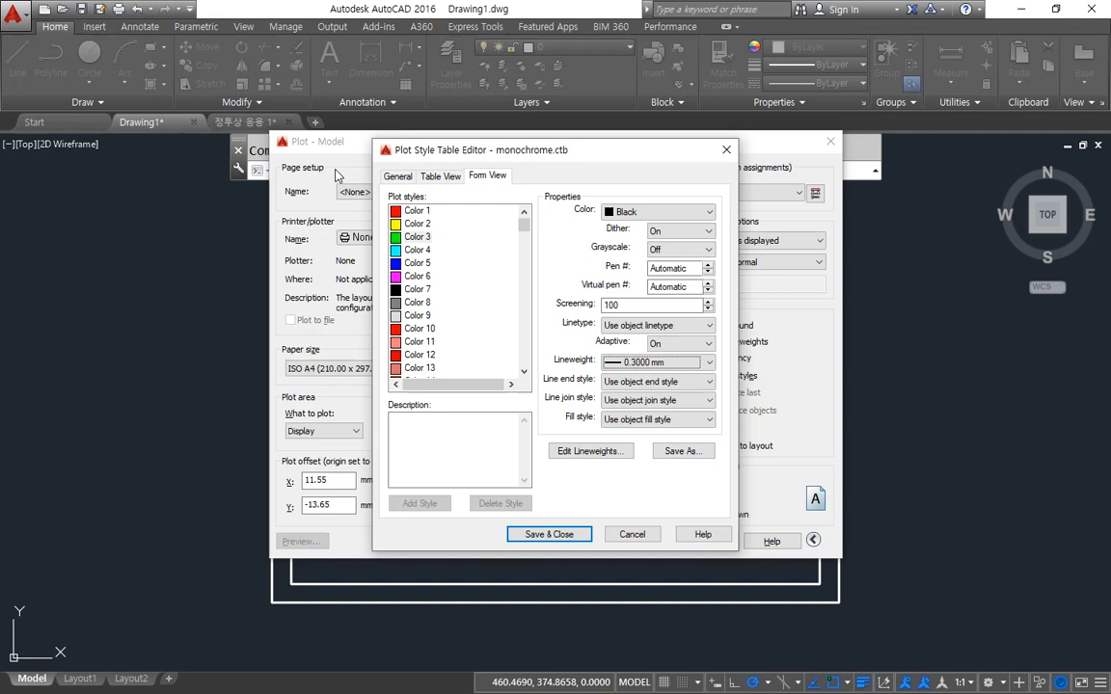
{"action": "left_click", "coordinate": [548, 536]}
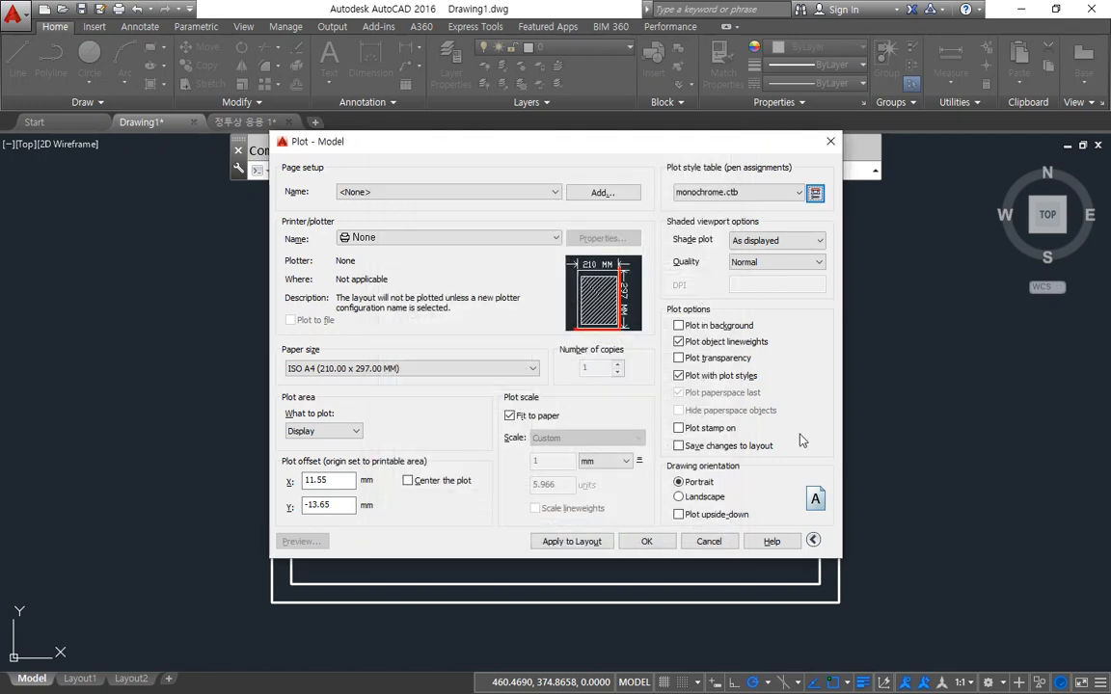
Set the drawing orientation of the plot to Landscape.
{"action": "mouse_move", "coordinate": [757, 463]}
{"action": "left_mouse_down"}
{"action": "mouse_move", "coordinate": [657, 516]}
{"action": "mouse_move", "coordinate": [818, 526]}
{"action": "mouse_move", "coordinate": [769, 470]}
{"action": "left_mouse_up"}
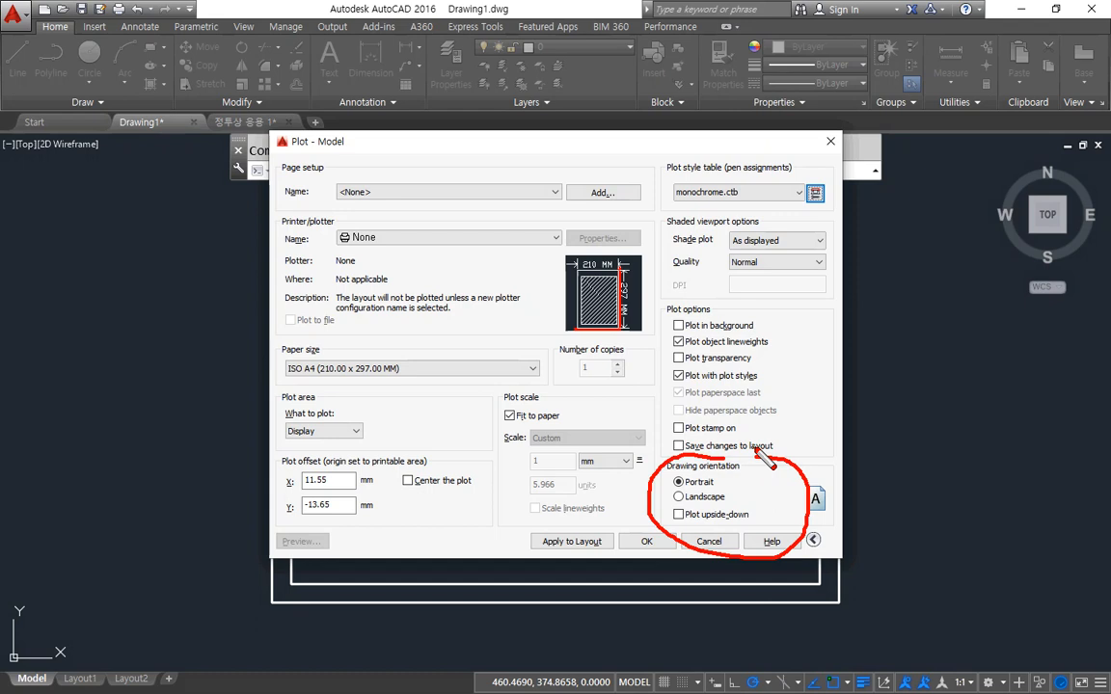
{"action": "left_click", "coordinate": [696, 497]}
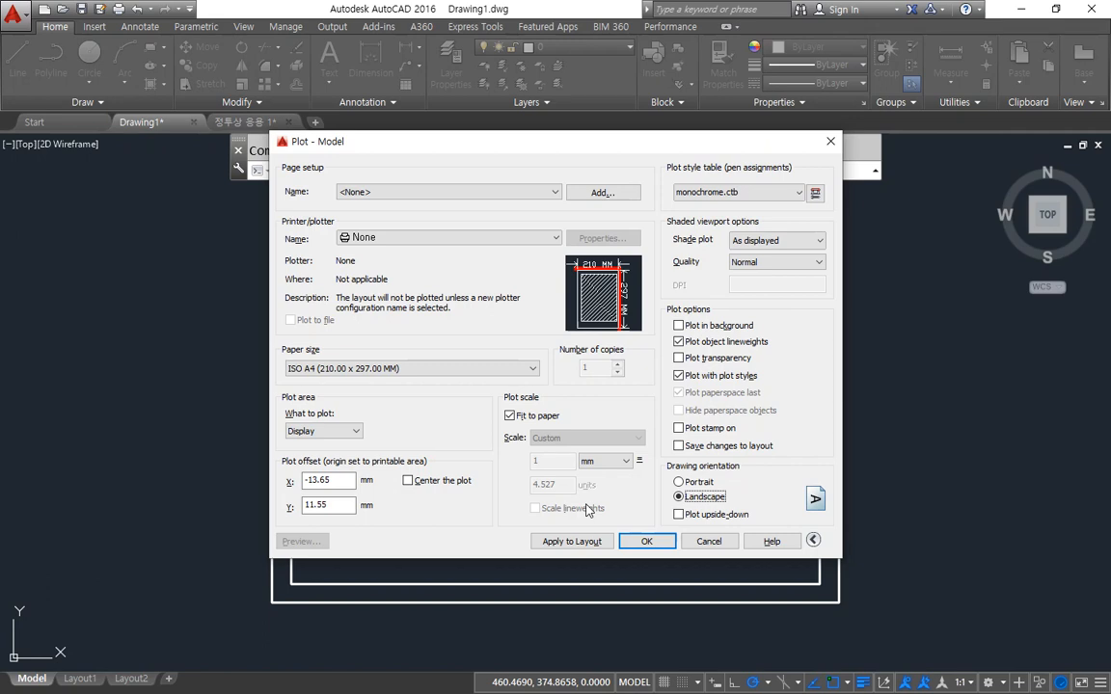
{"action": "key", "text": "ctrl+alt+d"}
{"action": "left_click_drag", "start_coordinate": [763, 180], "coordinate": [768, 214]}
{"action": "mouse_move", "coordinate": [777, 221]}
{"action": "left_mouse_down"}
{"action": "mouse_move", "coordinate": [760, 222]}
{"action": "mouse_move", "coordinate": [780, 207]}
{"action": "left_mouse_up"}
{"action": "mouse_move", "coordinate": [750, 484]}
{"action": "left_mouse_down"}
{"action": "mouse_move", "coordinate": [768, 506]}
{"action": "mouse_move", "coordinate": [793, 501]}
{"action": "left_mouse_up"}
{"action": "mouse_move", "coordinate": [788, 519]}
{"action": "left_mouse_down"}
{"action": "mouse_move", "coordinate": [765, 509]}
{"action": "mouse_move", "coordinate": [791, 523]}
{"action": "left_mouse_up"}
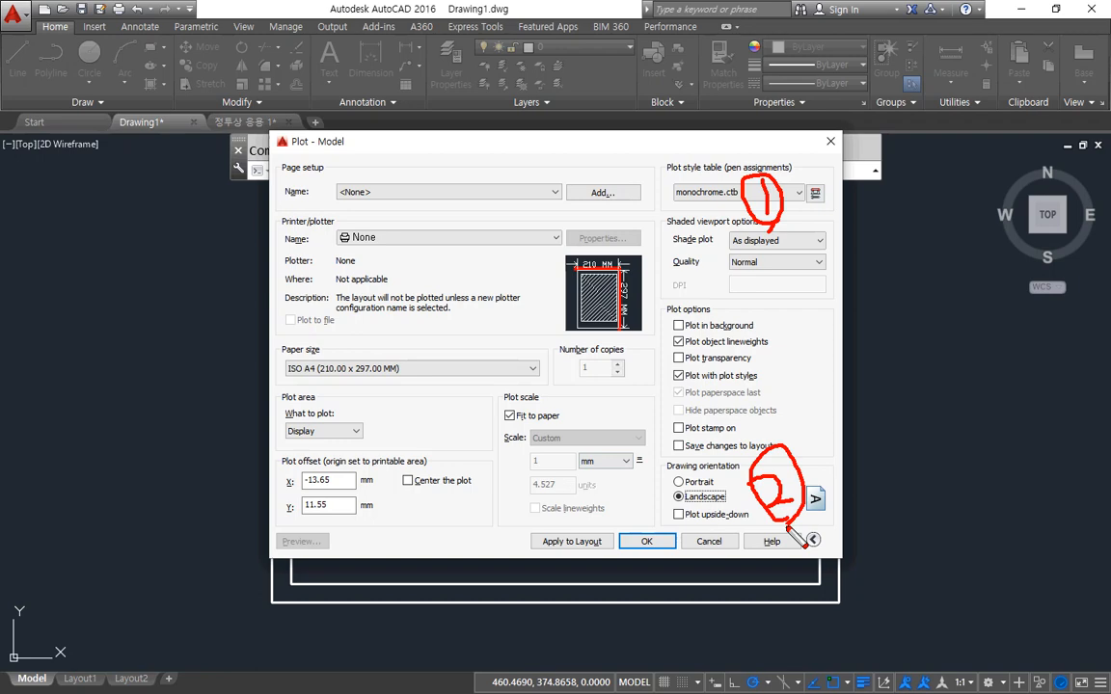
{"action": "key", "text": "Escape"}
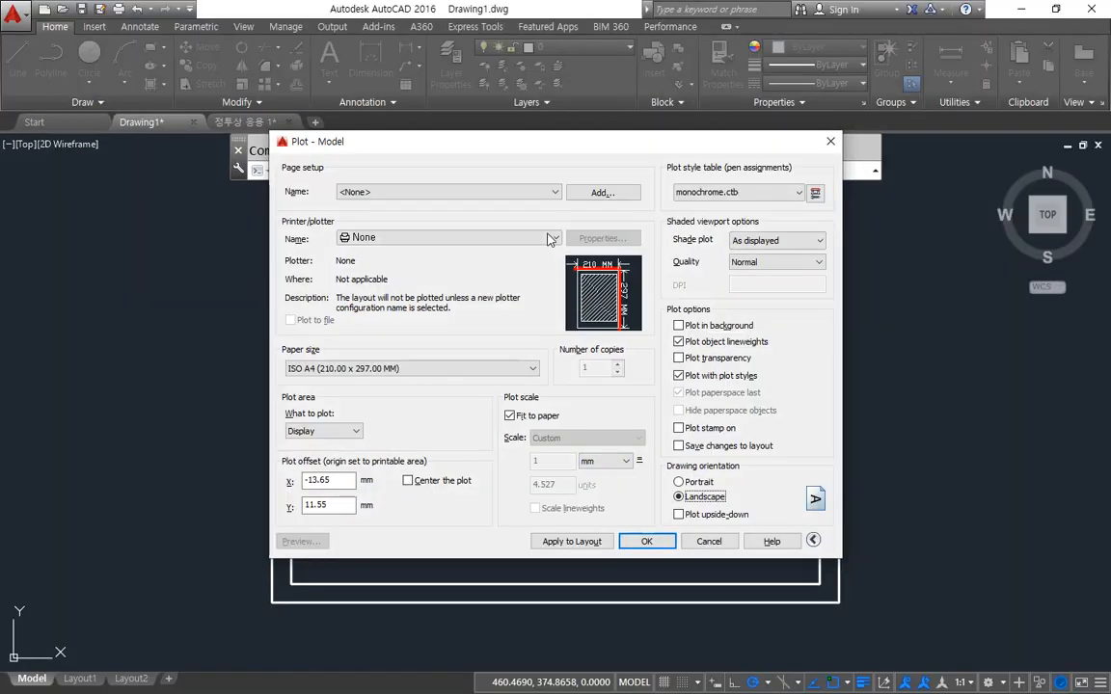
Select HP Officejet 7610 series.pc3 as the plotter and review its available paper sizes, keeping A4.
{"action": "left_click", "coordinate": [551, 240]}
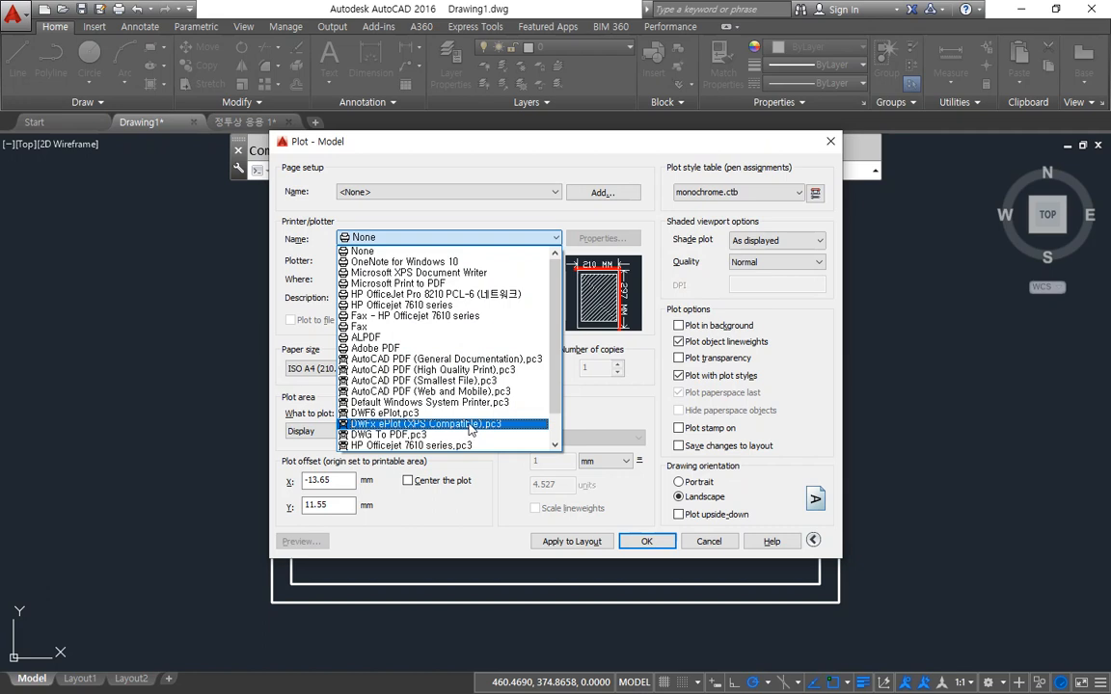
{"action": "scroll", "coordinate": [461, 395], "scroll_direction": "down", "scroll_amount": 1}
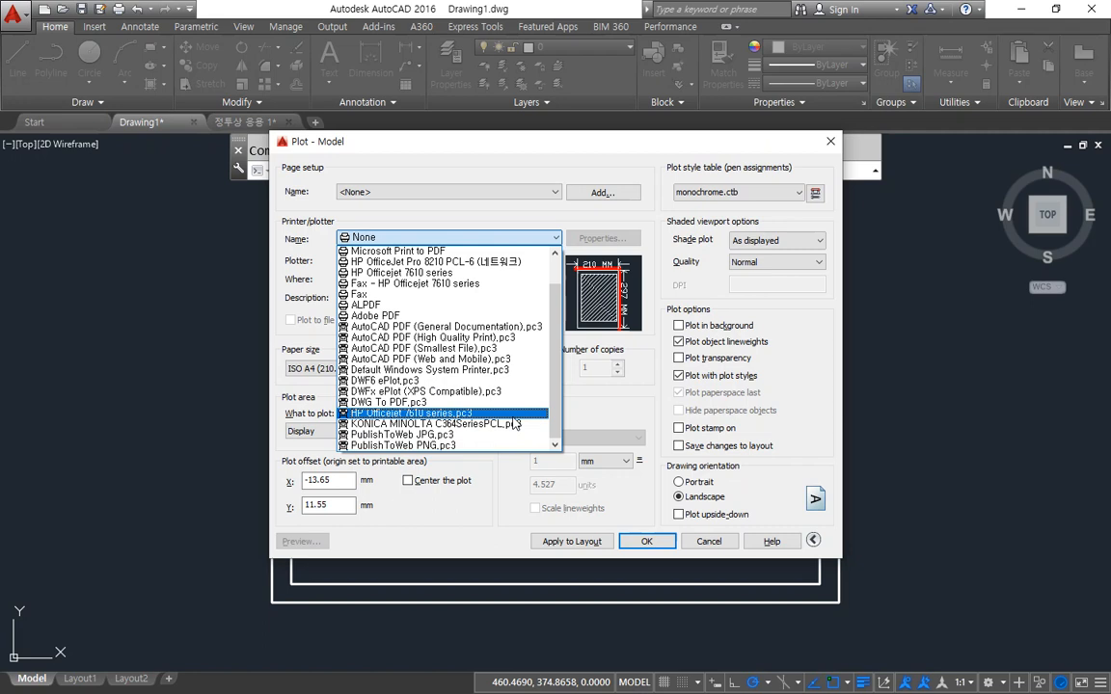
{"action": "left_click", "coordinate": [501, 413]}
{"action": "left_click", "coordinate": [510, 416]}
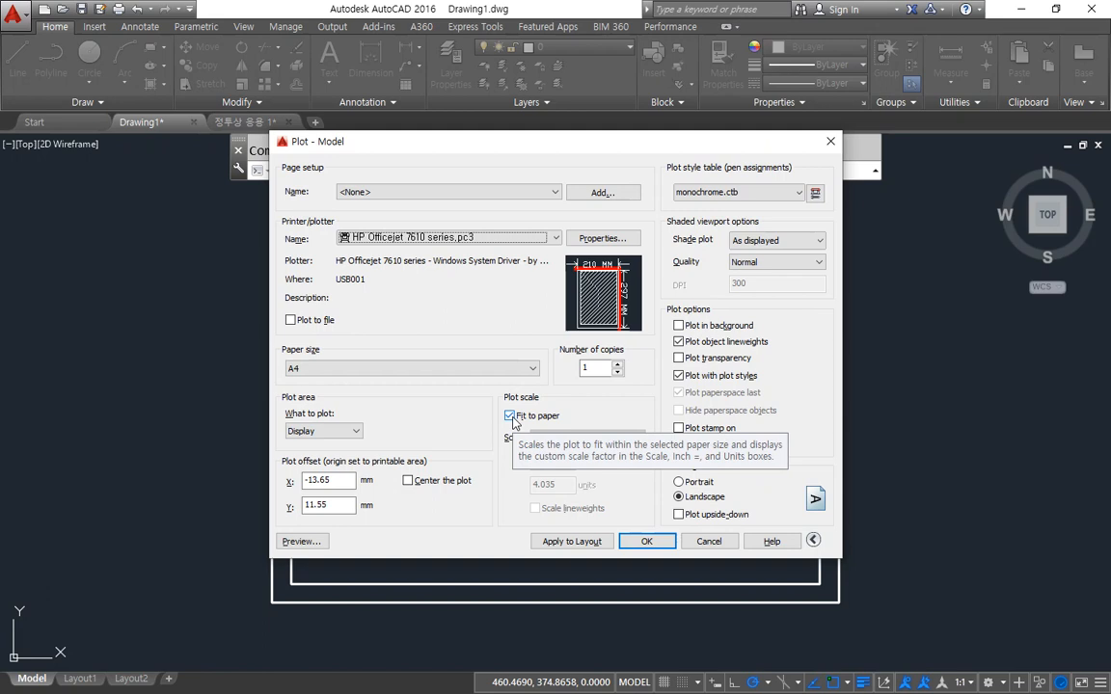
{"action": "left_click", "coordinate": [429, 369]}
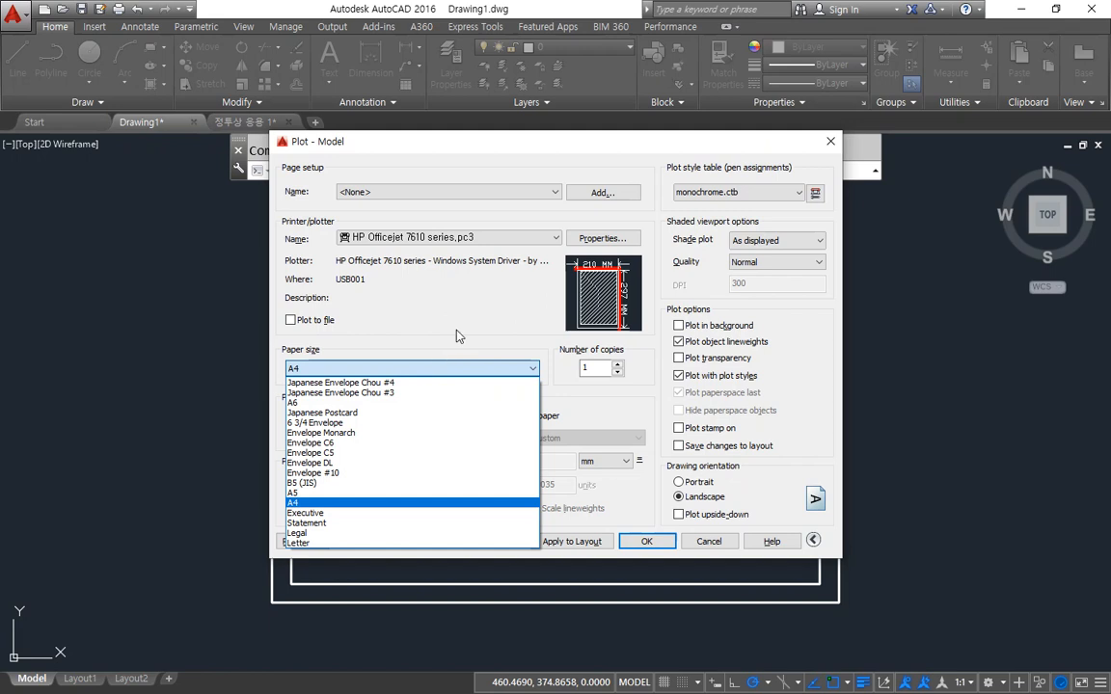
{"action": "left_click", "coordinate": [459, 336]}
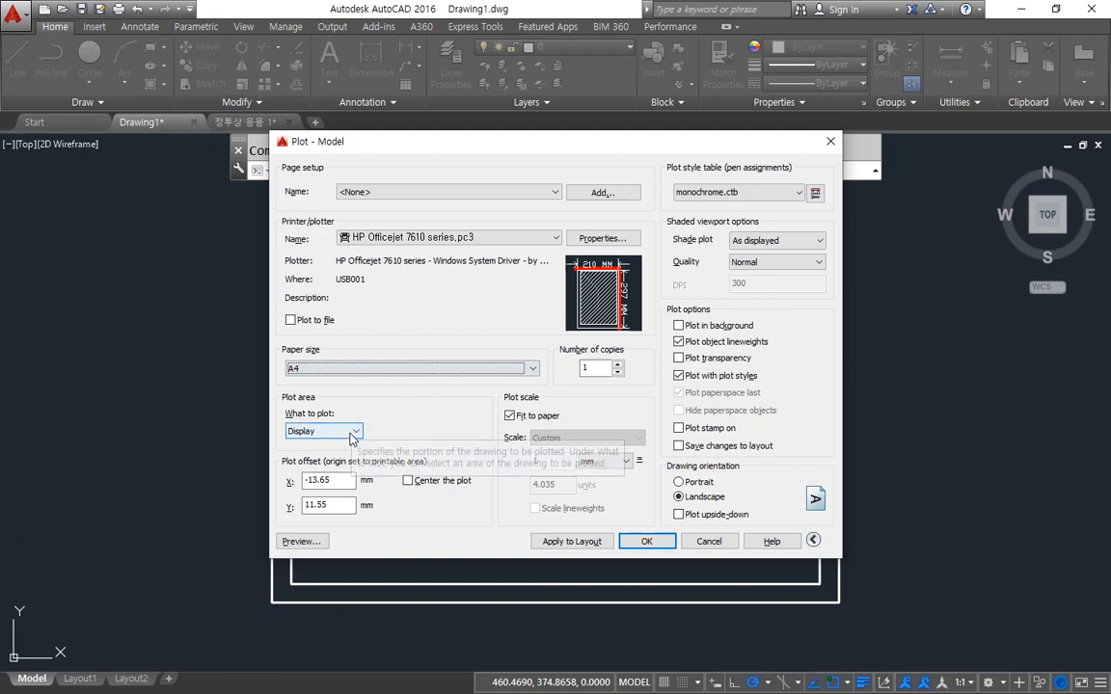
{"action": "mouse_move", "coordinate": [313, 453]}
{"action": "left_mouse_down"}
{"action": "mouse_move", "coordinate": [268, 438]}
{"action": "mouse_move", "coordinate": [318, 382]}
{"action": "mouse_move", "coordinate": [336, 453]}
{"action": "left_mouse_up"}
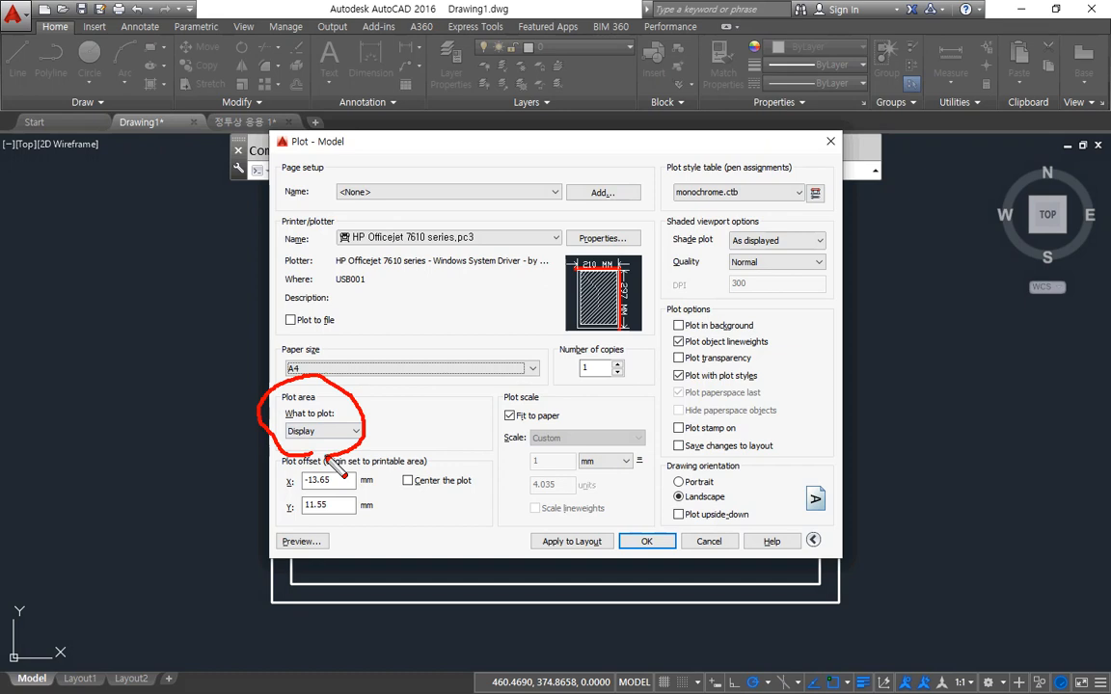
{"action": "key", "text": "ctrl+z"}
{"action": "left_click_drag", "start_coordinate": [264, 389], "coordinate": [712, 448]}
{"action": "key", "text": "ctrl+z"}
{"action": "mouse_move", "coordinate": [269, 389]}
{"action": "left_mouse_down", "text": "shift"}
{"action": "mouse_move", "coordinate": [582, 389]}
{"action": "mouse_move", "coordinate": [578, 215]}
{"action": "mouse_move", "coordinate": [275, 217]}
{"action": "mouse_move", "coordinate": [271, 391]}
{"action": "left_mouse_up", "text": "shift"}
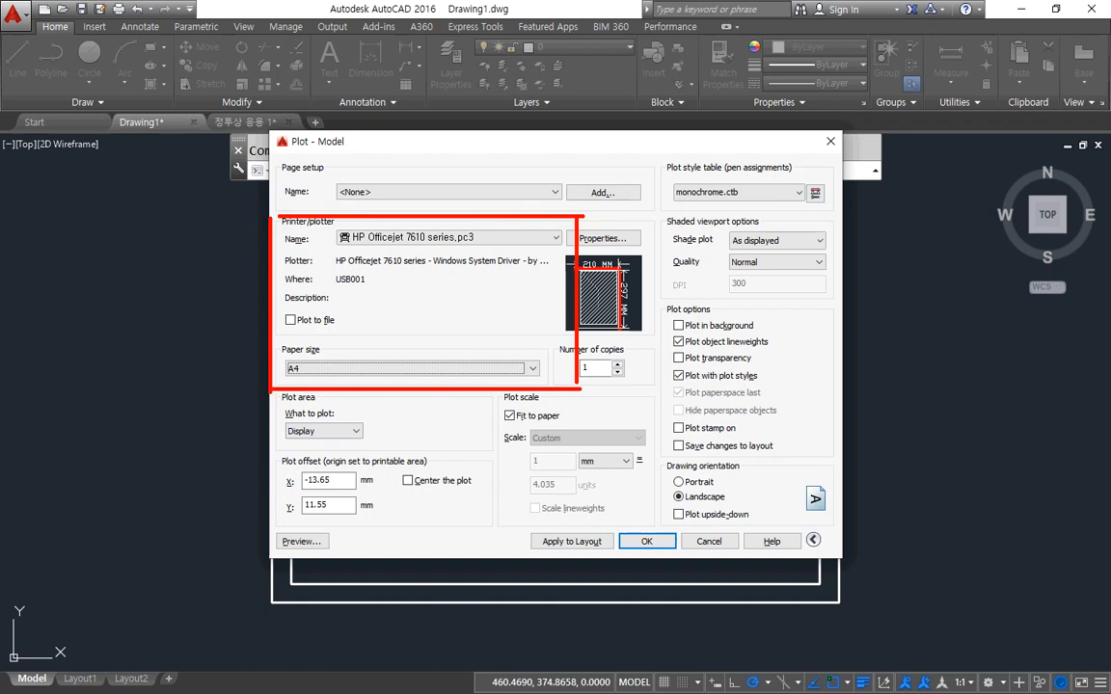
{"action": "key", "text": "ctrl+z"}
{"action": "key", "text": "ctrl+z"}
{"action": "key", "text": "ctrl+z"}
{"action": "key", "text": "ctrl+z"}
{"action": "mouse_move", "coordinate": [270, 386]}
{"action": "left_mouse_down", "text": "shift"}
{"action": "mouse_move", "coordinate": [318, 385]}
{"action": "mouse_move", "coordinate": [265, 527]}
{"action": "mouse_move", "coordinate": [652, 527]}
{"action": "mouse_move", "coordinate": [654, 392]}
{"action": "mouse_move", "coordinate": [394, 390]}
{"action": "left_mouse_up", "text": "shift"}
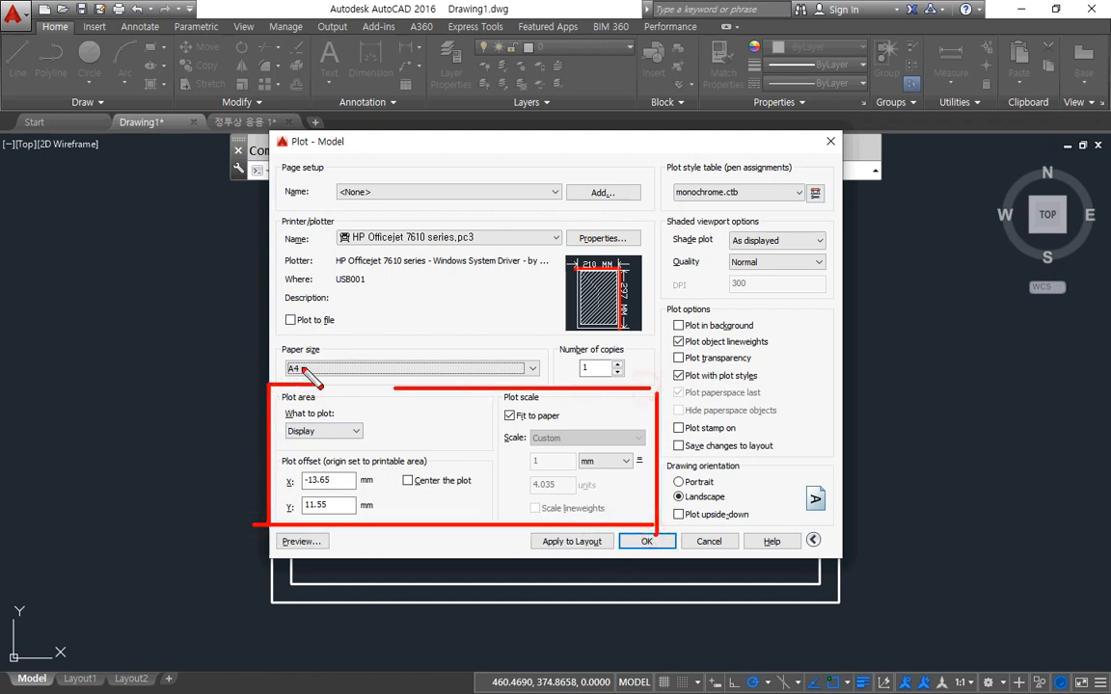
{"action": "left_click_drag", "start_coordinate": [304, 371], "coordinate": [251, 389], "text": "shift"}
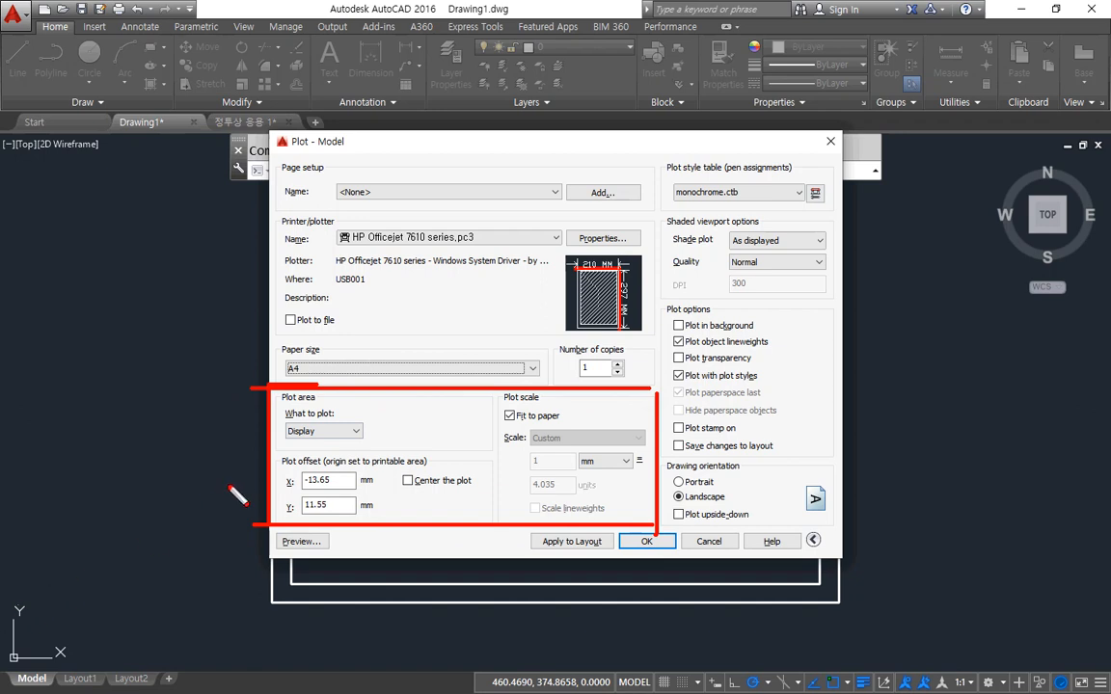
{"action": "key", "text": "e"}
{"action": "left_click", "coordinate": [352, 432]}
{"action": "key", "text": "Escape"}
{"action": "left_click", "coordinate": [354, 433]}
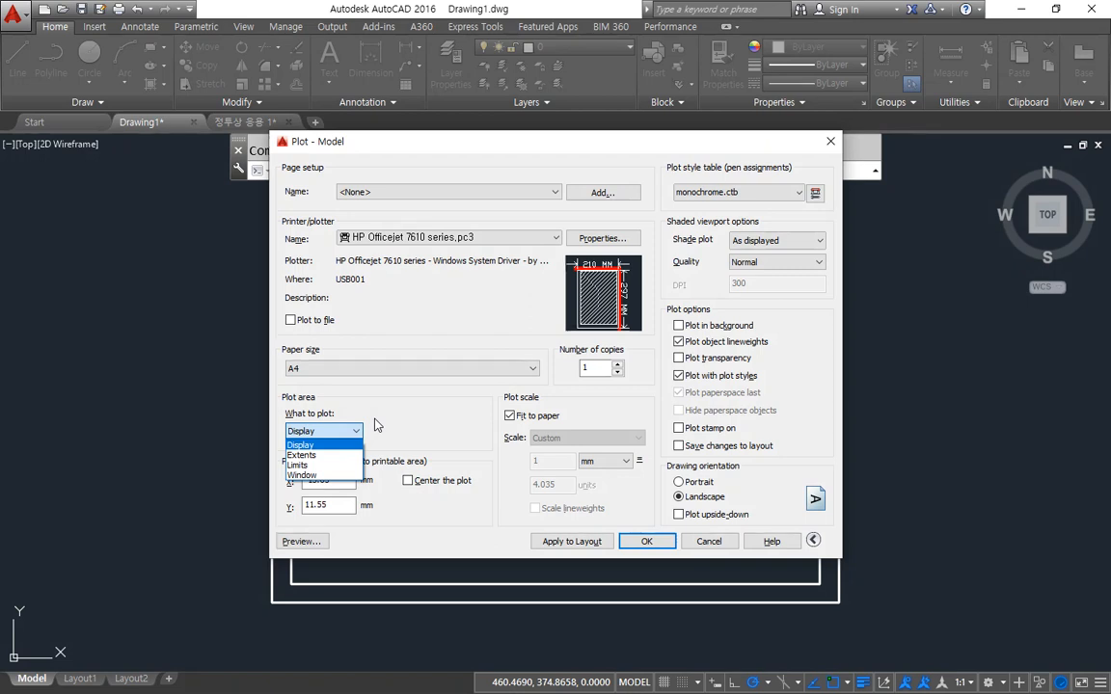
{"action": "left_click_drag", "start_coordinate": [116, 379], "coordinate": [70, 405]}
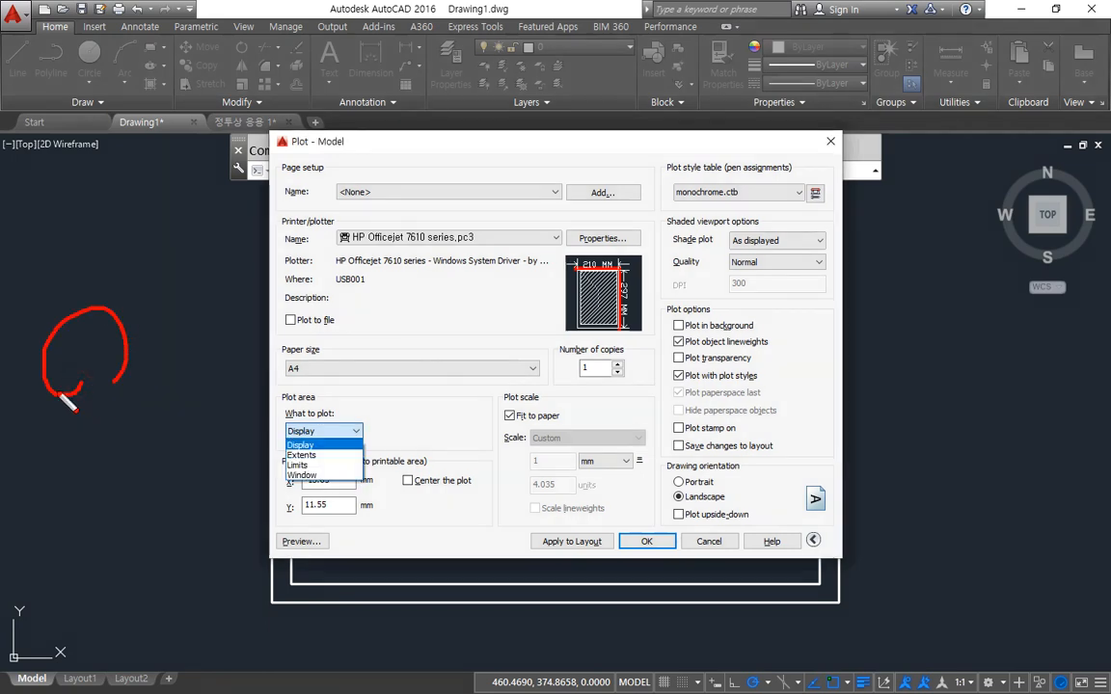
{"action": "mouse_move", "coordinate": [1105, 433]}
{"action": "left_mouse_down"}
{"action": "mouse_move", "coordinate": [968, 337]}
{"action": "mouse_move", "coordinate": [1047, 432]}
{"action": "left_mouse_up"}
{"action": "mouse_move", "coordinate": [1016, 539]}
{"action": "left_mouse_down"}
{"action": "mouse_move", "coordinate": [970, 468]}
{"action": "mouse_move", "coordinate": [1037, 525]}
{"action": "left_mouse_up"}
{"action": "mouse_move", "coordinate": [121, 233]}
{"action": "left_mouse_down"}
{"action": "mouse_move", "coordinate": [149, 188]}
{"action": "mouse_move", "coordinate": [148, 230]}
{"action": "mouse_move", "coordinate": [145, 221]}
{"action": "left_mouse_up"}
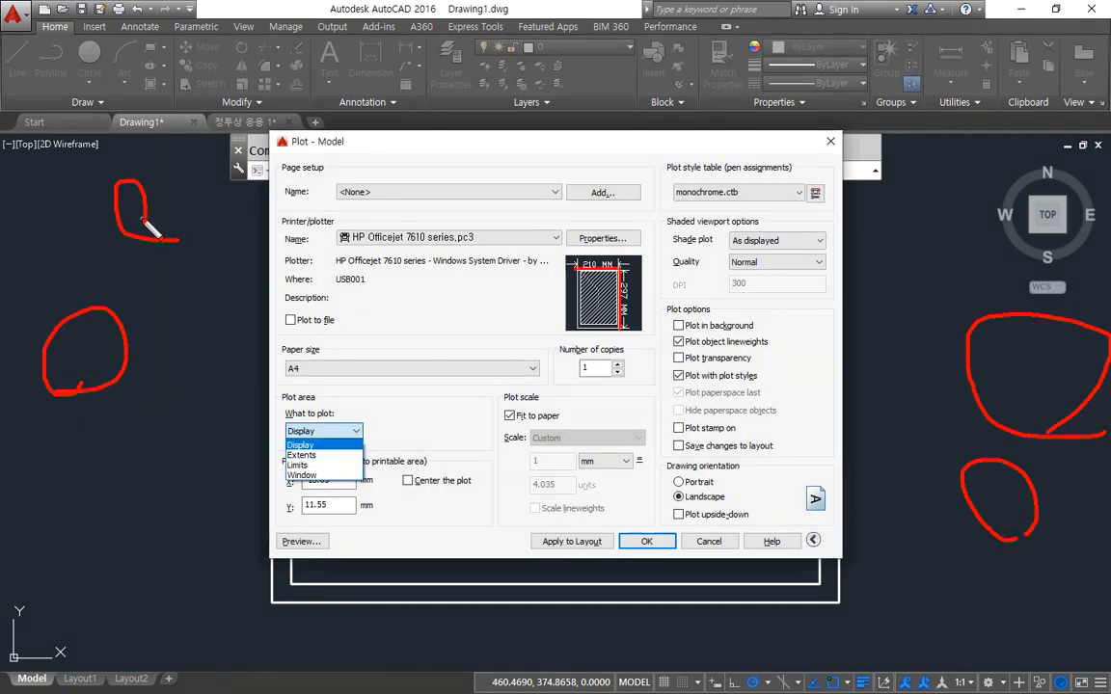
{"action": "key", "text": "Escape"}
Set the plot area to Window, spanning opposite corners of the drawing's inner border rectangle.
{"action": "left_click", "coordinate": [334, 434]}
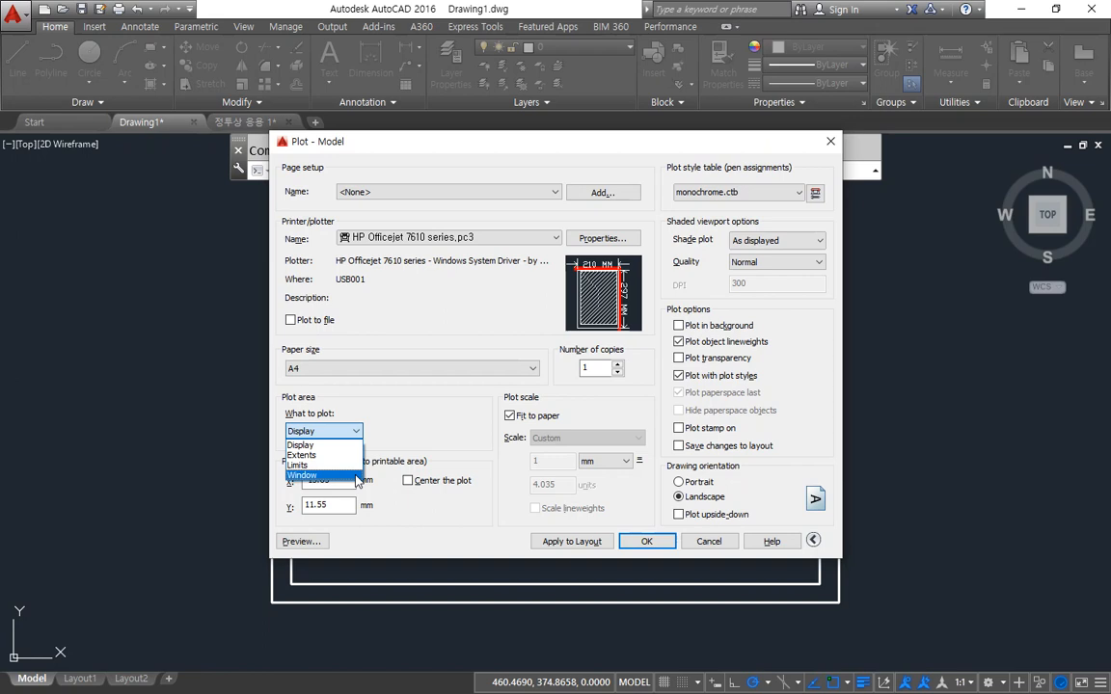
{"action": "left_click", "coordinate": [355, 477]}
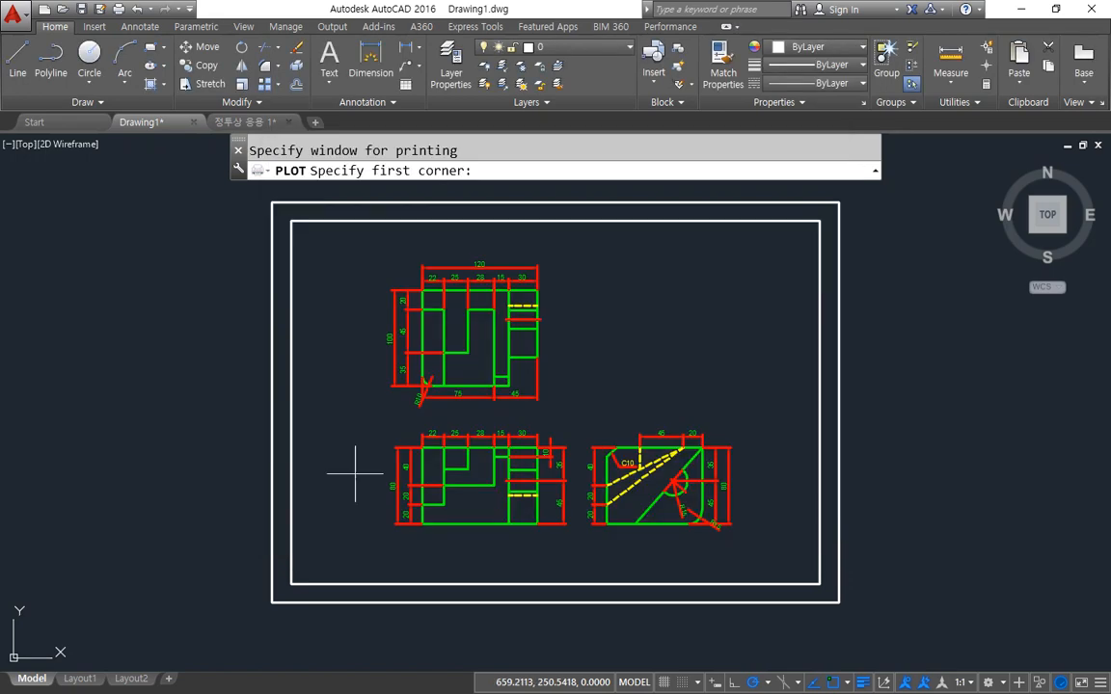
{"action": "left_click", "coordinate": [290, 583]}
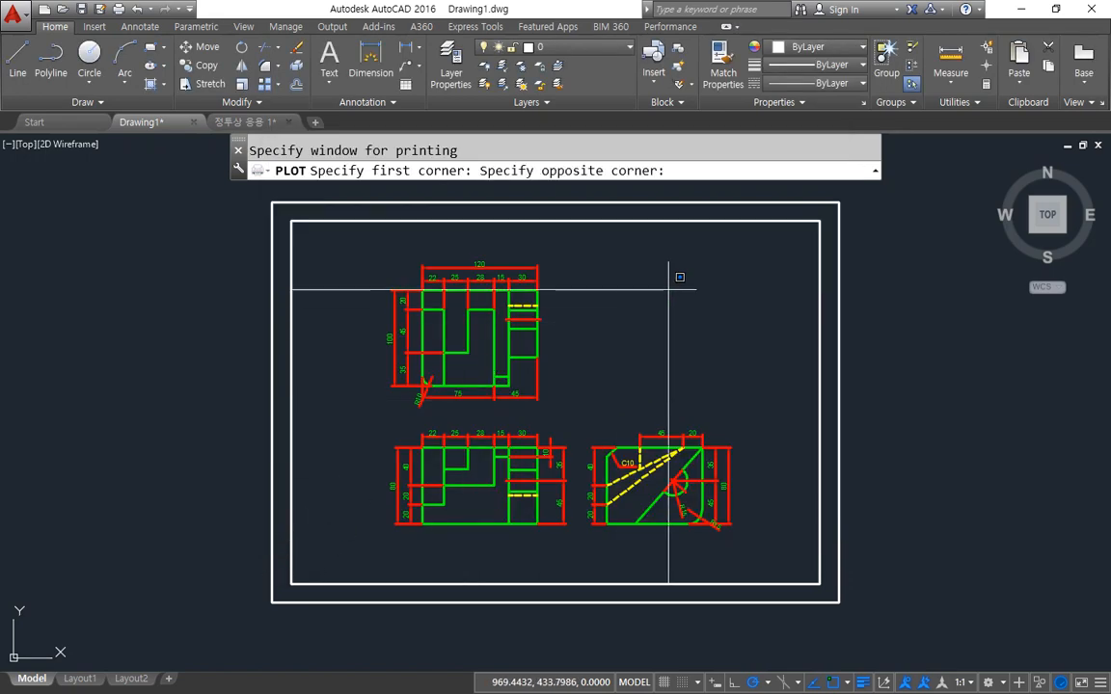
{"action": "left_click", "coordinate": [820, 221]}
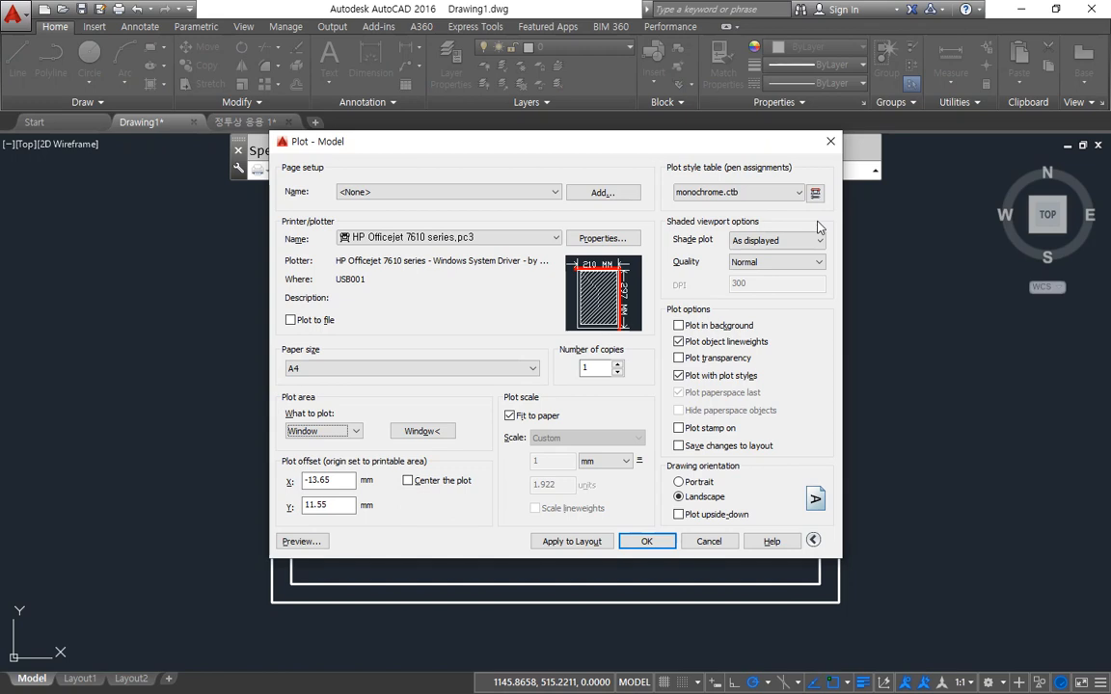
Redefine the plot window from the lower-left to the upper-right corner of the outer border rectangle.
{"action": "left_click", "coordinate": [422, 431]}
{"action": "left_click", "coordinate": [272, 603]}
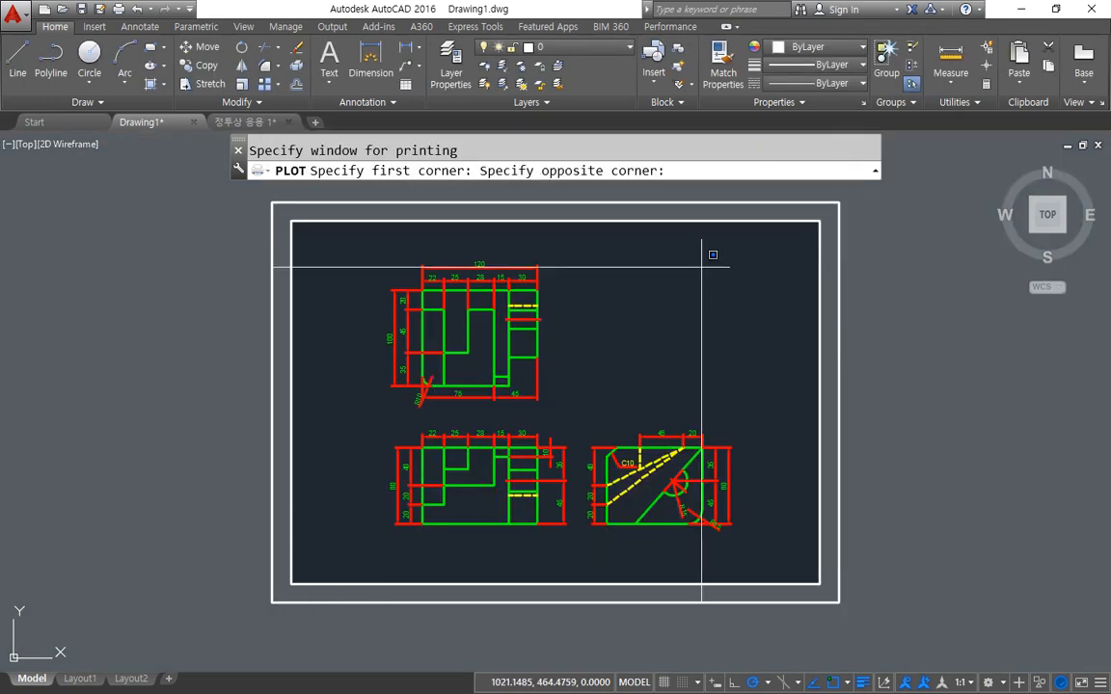
{"action": "left_click", "coordinate": [842, 201]}
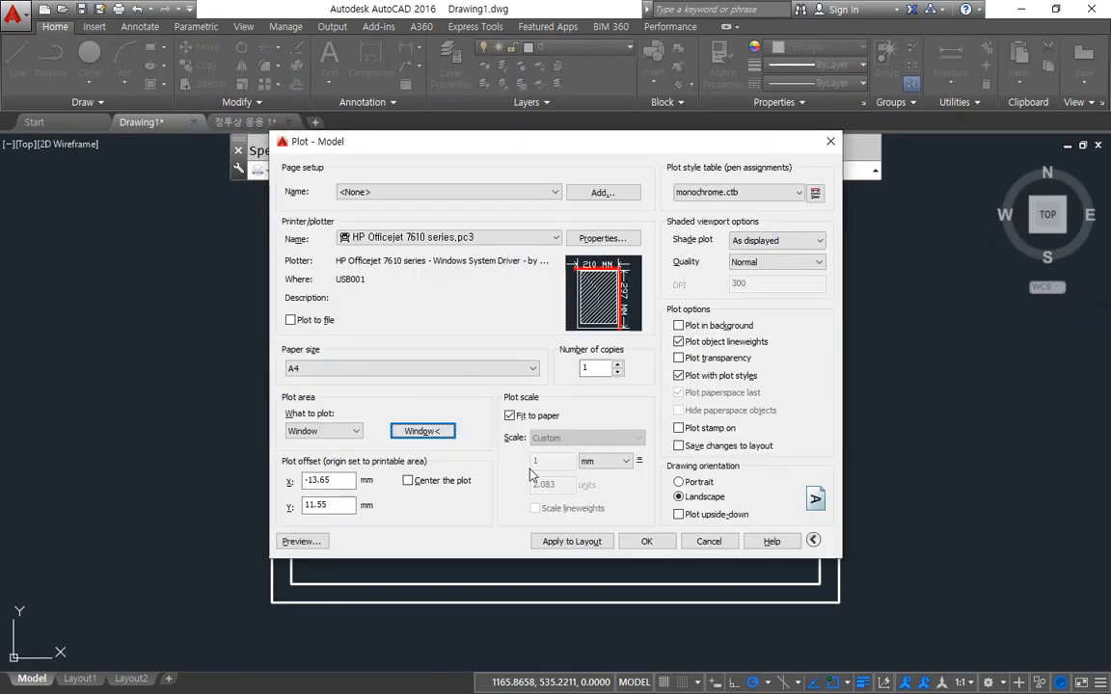
{"action": "key", "text": "ctrl+alt+d"}
{"action": "mouse_move", "coordinate": [561, 508]}
{"action": "left_mouse_down"}
{"action": "mouse_move", "coordinate": [513, 463]}
{"action": "mouse_move", "coordinate": [559, 451]}
{"action": "mouse_move", "coordinate": [593, 487]}
{"action": "mouse_move", "coordinate": [531, 516]}
{"action": "left_mouse_up"}
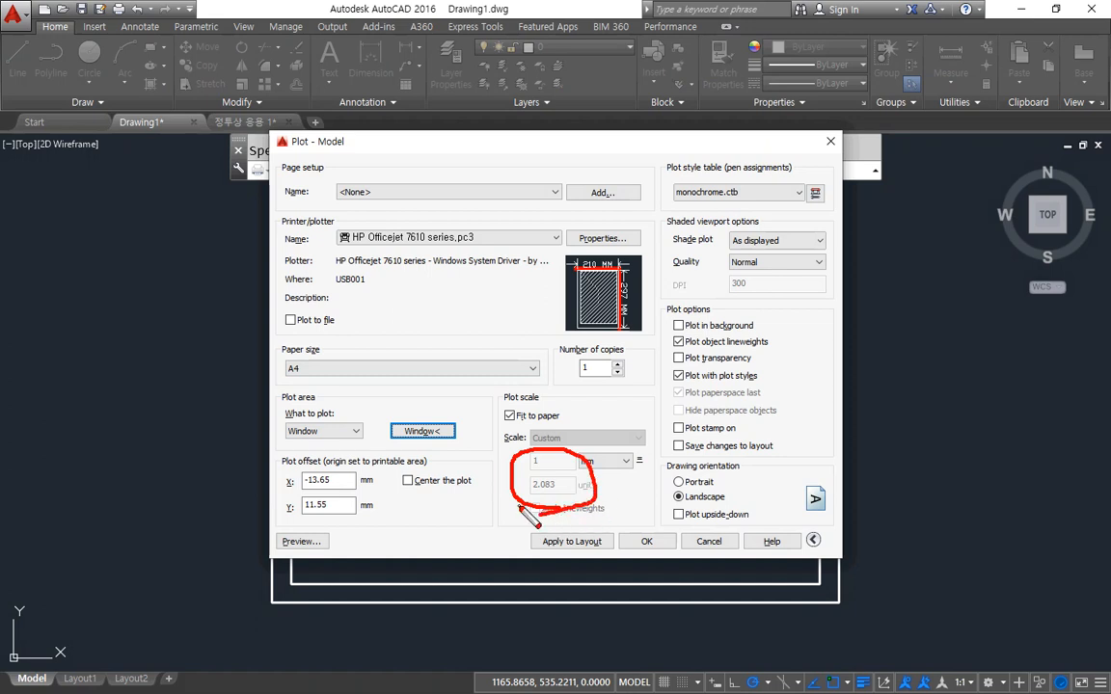
{"action": "key", "text": "Escape"}
{"action": "left_click", "coordinate": [408, 497]}
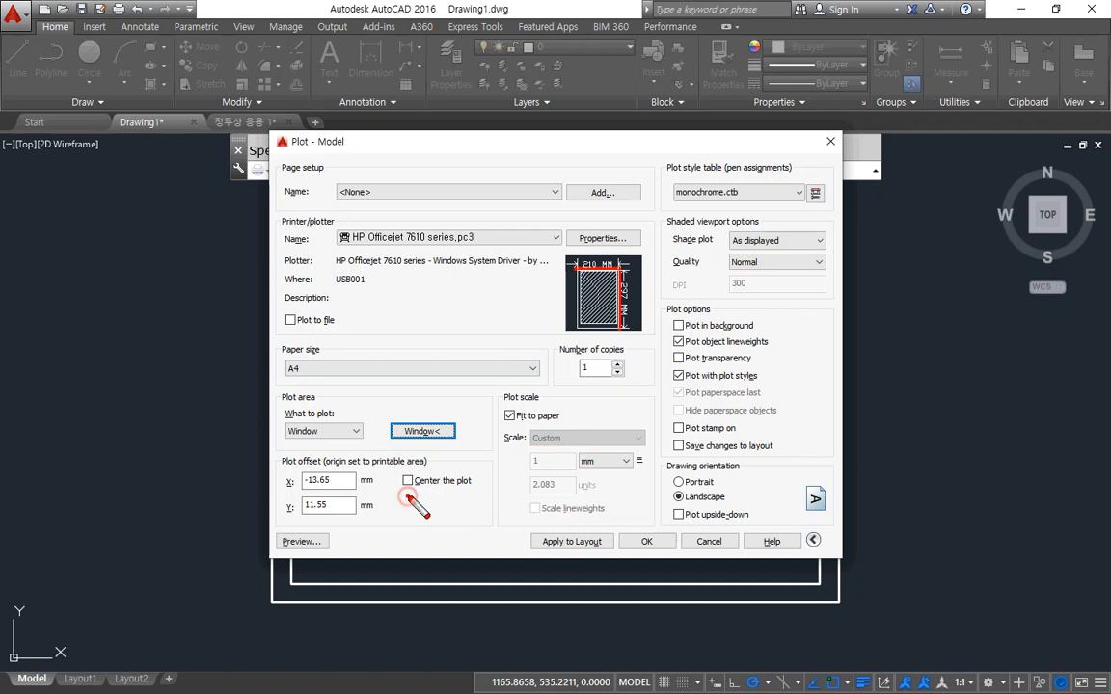
{"action": "left_click_drag", "start_coordinate": [408, 496], "coordinate": [490, 499]}
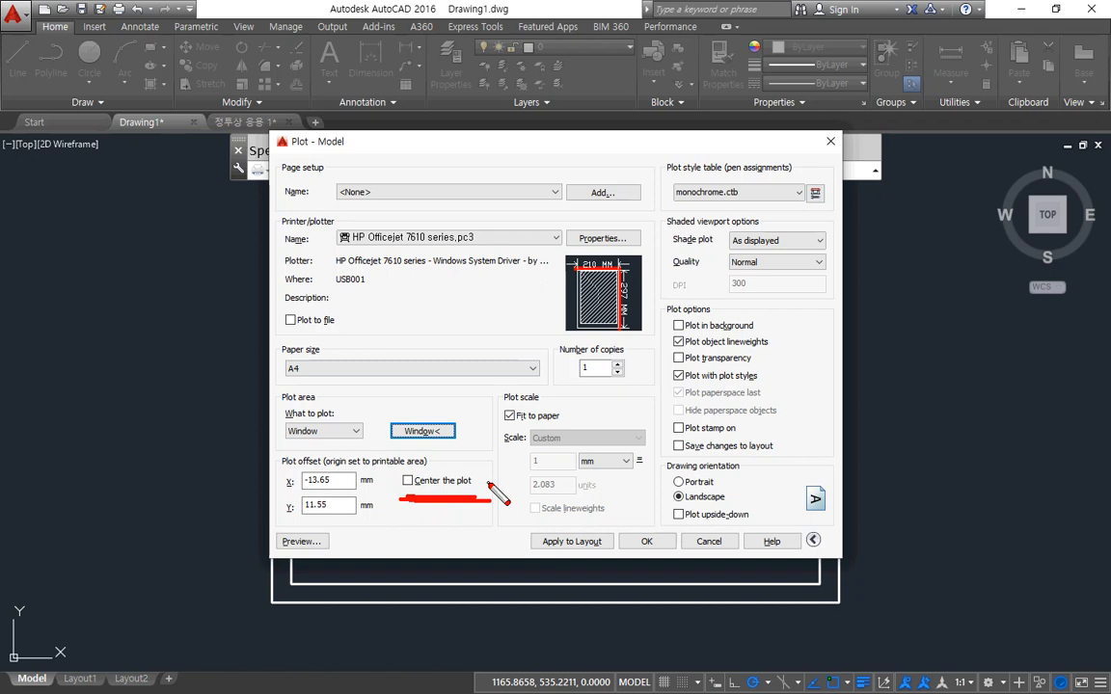
Center the plot on the paper and replace Fit to paper with a fixed plot scale of 1 mm = 2 units.
{"action": "left_click", "coordinate": [408, 480]}
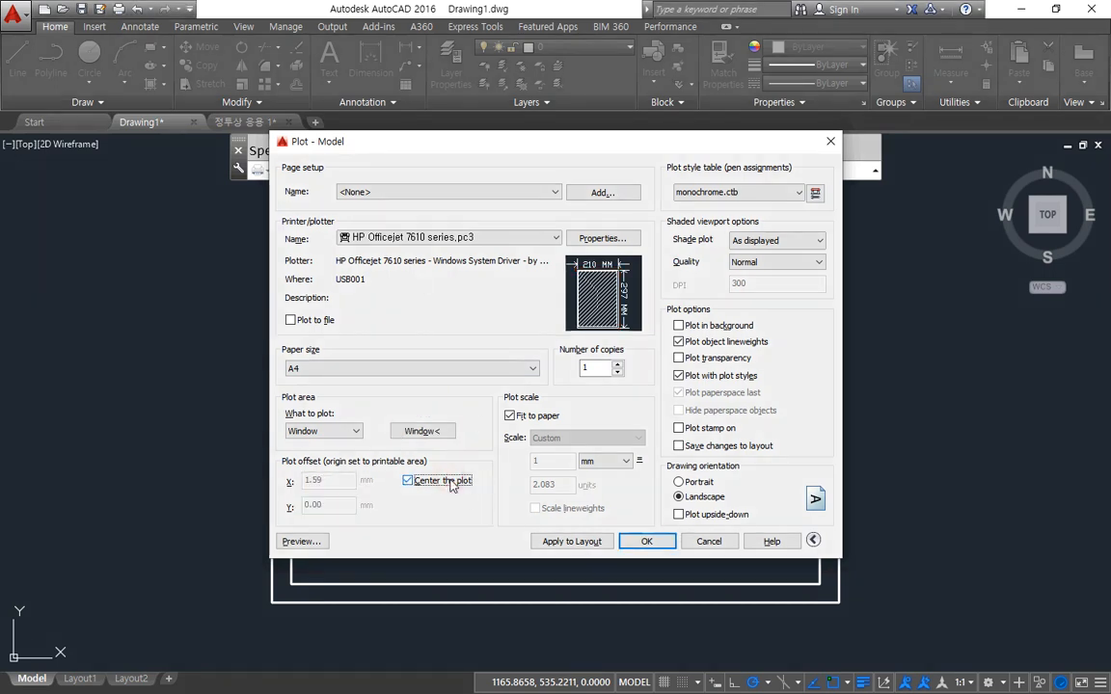
{"action": "left_click", "coordinate": [509, 416]}
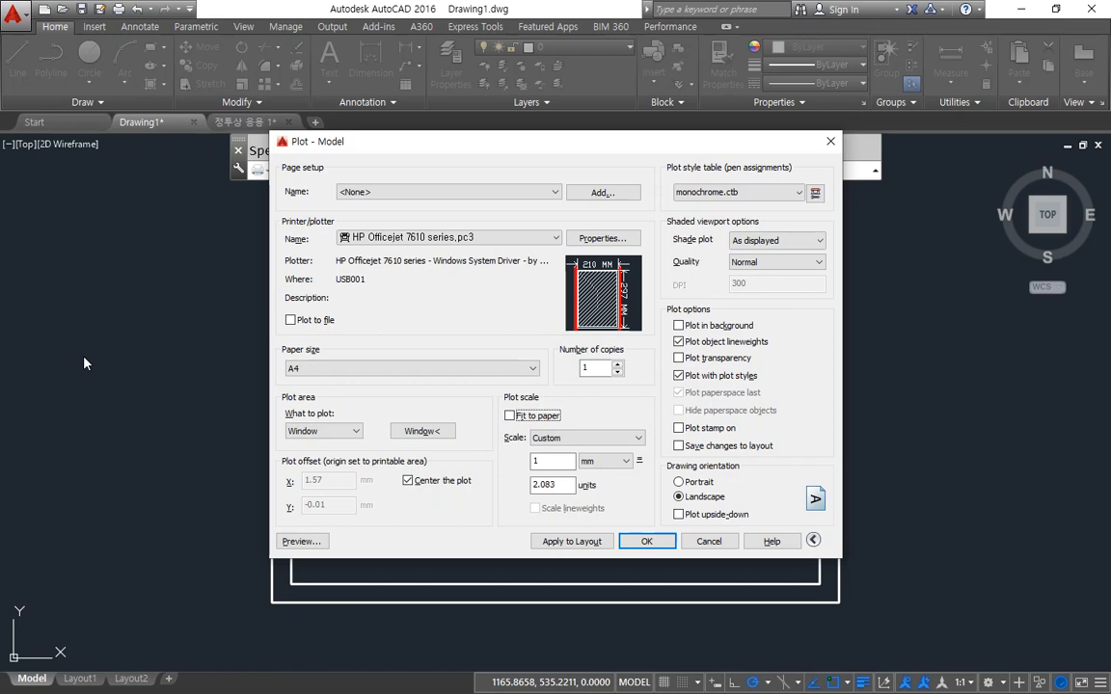
{"action": "double_click", "coordinate": [557, 463]}
{"action": "double_click", "coordinate": [564, 484]}
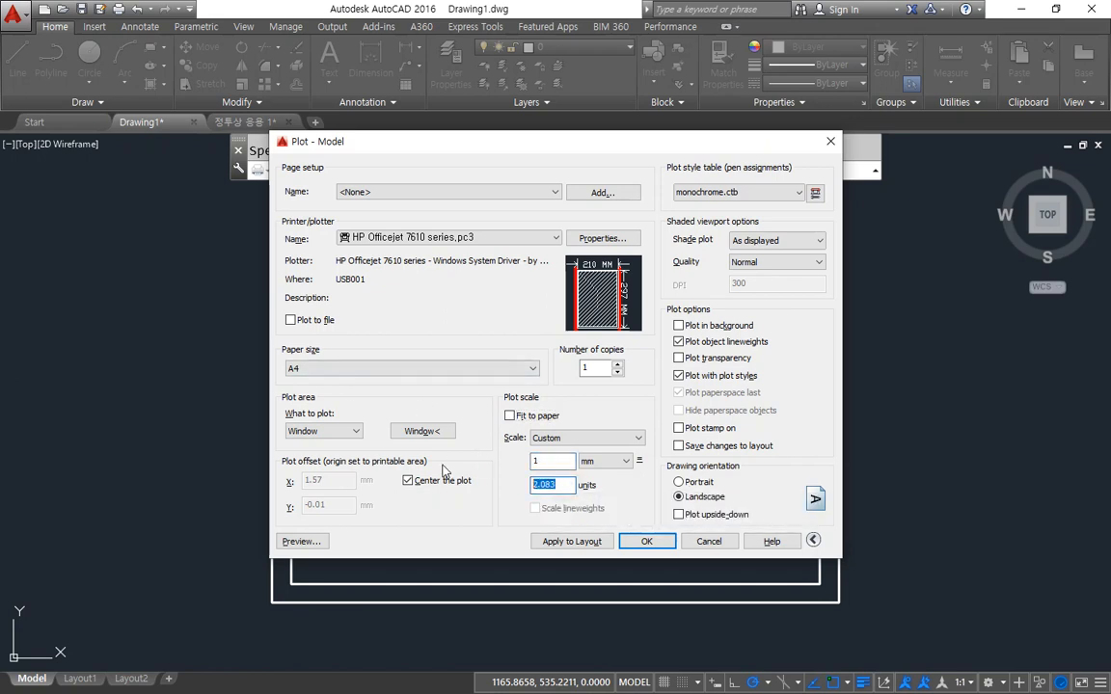
{"action": "type", "text": "2"}
{"action": "key", "text": "ctrl+alt+d"}
{"action": "mouse_move", "coordinate": [535, 474]}
{"action": "left_mouse_down"}
{"action": "mouse_move", "coordinate": [525, 461]}
{"action": "mouse_move", "coordinate": [538, 451]}
{"action": "mouse_move", "coordinate": [549, 471]}
{"action": "mouse_move", "coordinate": [528, 482]}
{"action": "mouse_move", "coordinate": [531, 498]}
{"action": "mouse_move", "coordinate": [548, 483]}
{"action": "left_mouse_up"}
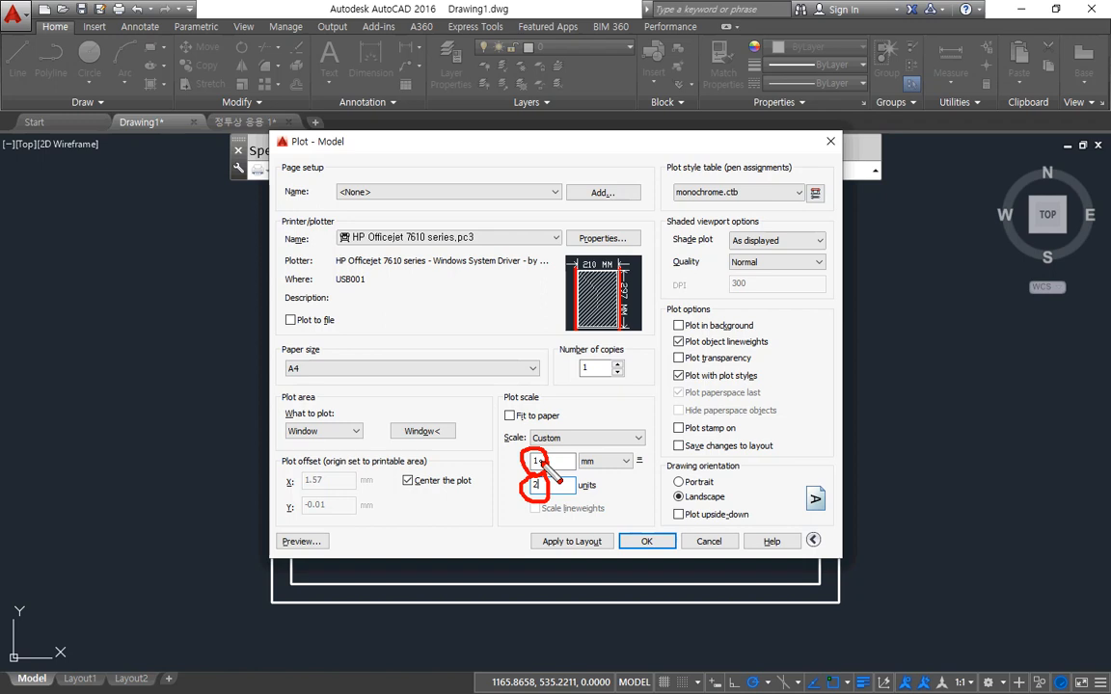
{"action": "key", "text": "Escape"}
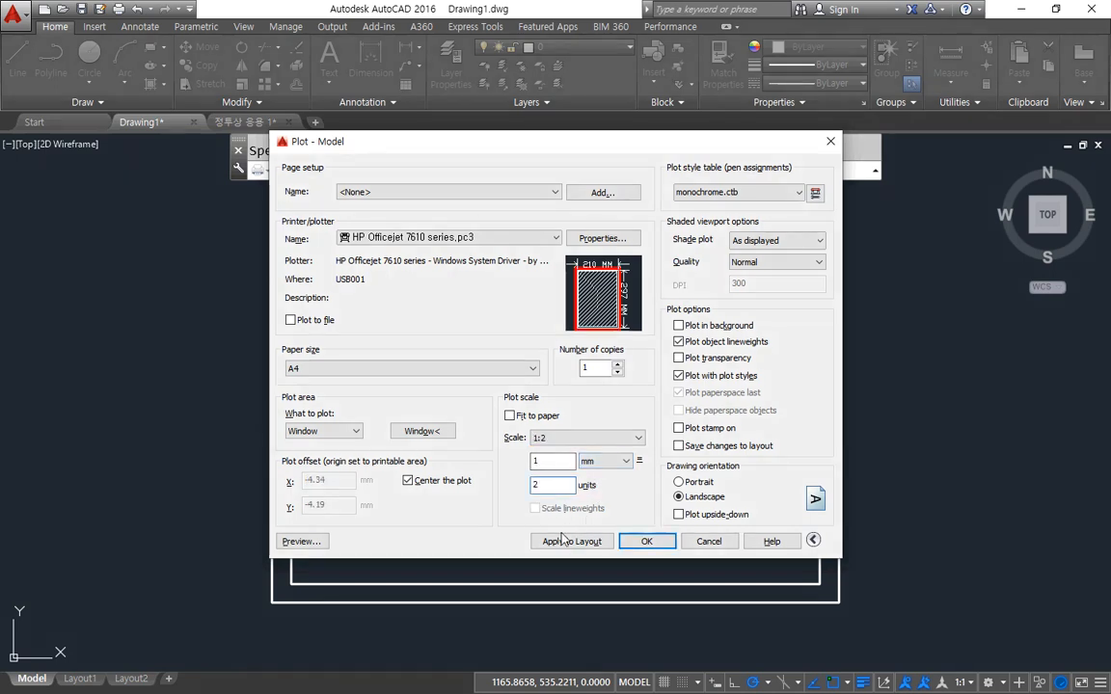
Apply the current plot settings to the layout.
{"action": "left_click", "coordinate": [552, 541]}
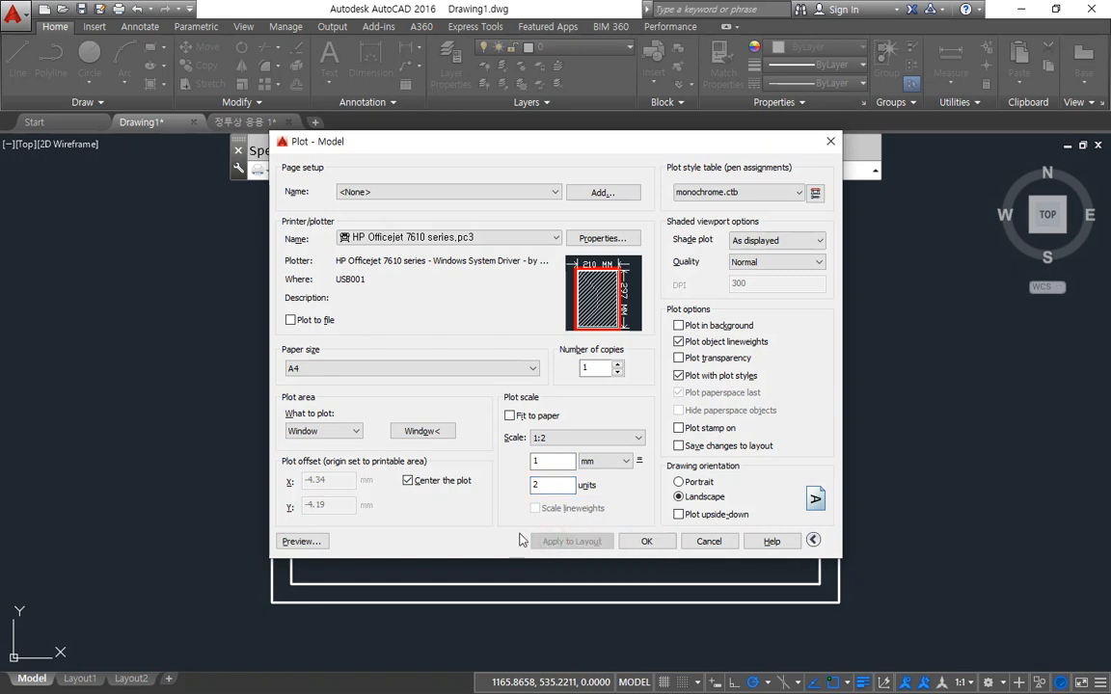
{"action": "mouse_move", "coordinate": [587, 551]}
{"action": "left_mouse_down"}
{"action": "mouse_move", "coordinate": [528, 459]}
{"action": "mouse_move", "coordinate": [609, 584]}
{"action": "left_mouse_up"}
{"action": "key", "text": "Escape"}
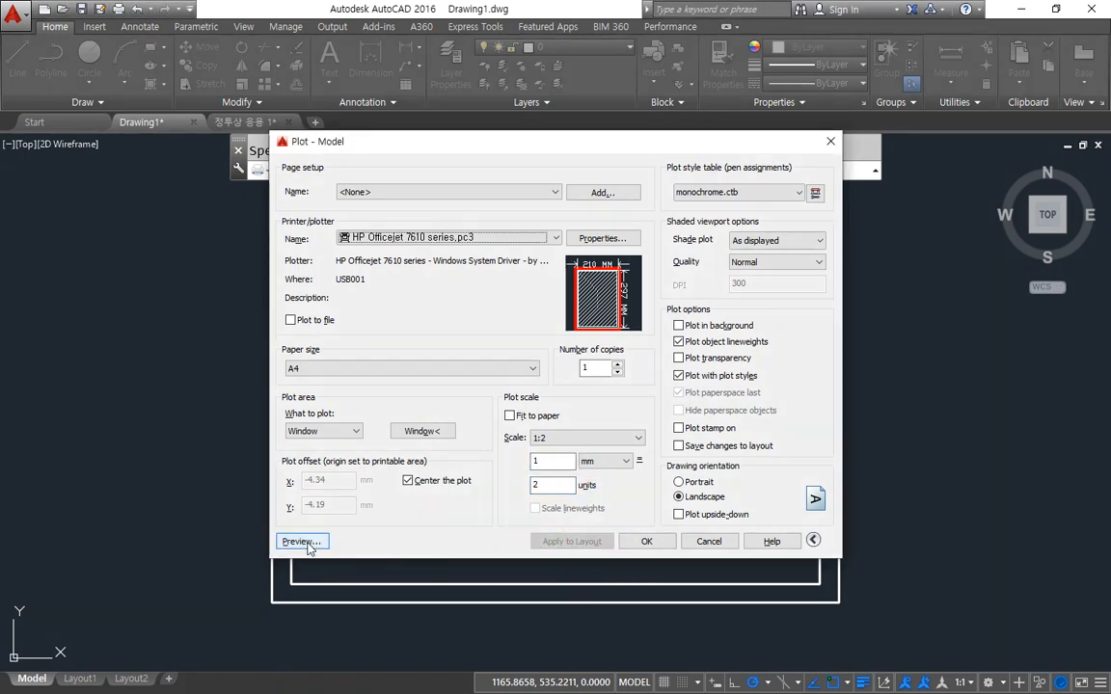
{"action": "mouse_move", "coordinate": [575, 575]}
{"action": "left_mouse_down"}
{"action": "mouse_move", "coordinate": [550, 519]}
{"action": "mouse_move", "coordinate": [478, 530]}
{"action": "mouse_move", "coordinate": [362, 526]}
{"action": "left_mouse_up"}
{"action": "key", "text": "Escape"}
Preview the plot, examine the lineweights and dimensions of the three views up close, and close the preview.
{"action": "left_click", "coordinate": [300, 541]}
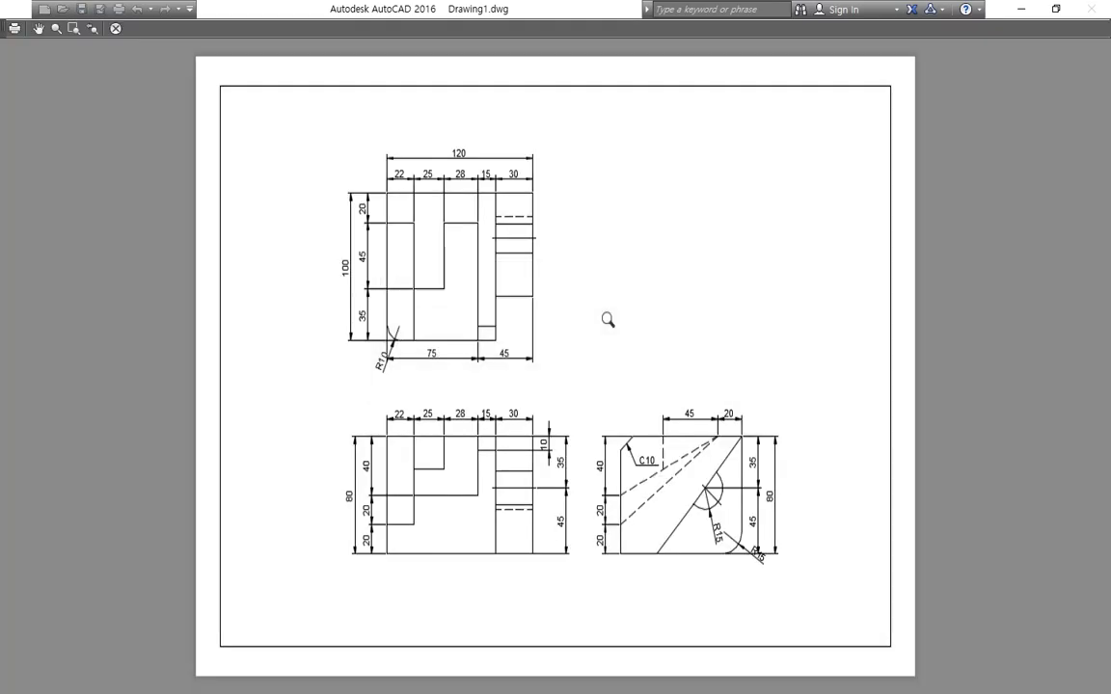
{"action": "scroll", "coordinate": [445, 355], "scroll_direction": "up", "scroll_amount": 5}
{"action": "middle_click_drag", "start_coordinate": [330, 238], "coordinate": [658, 449]}
{"action": "scroll", "coordinate": [588, 303], "scroll_direction": "down", "scroll_amount": 5}
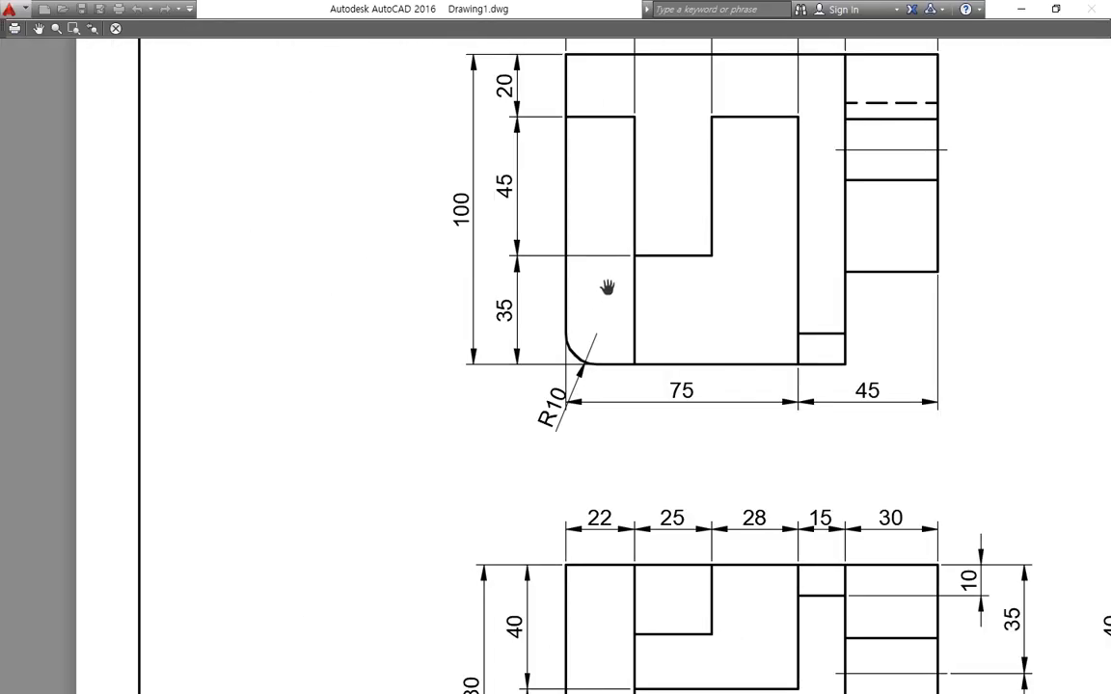
{"action": "scroll", "coordinate": [578, 397], "scroll_direction": "down", "scroll_amount": 4}
{"action": "scroll", "coordinate": [538, 317], "scroll_direction": "up", "scroll_amount": 3}
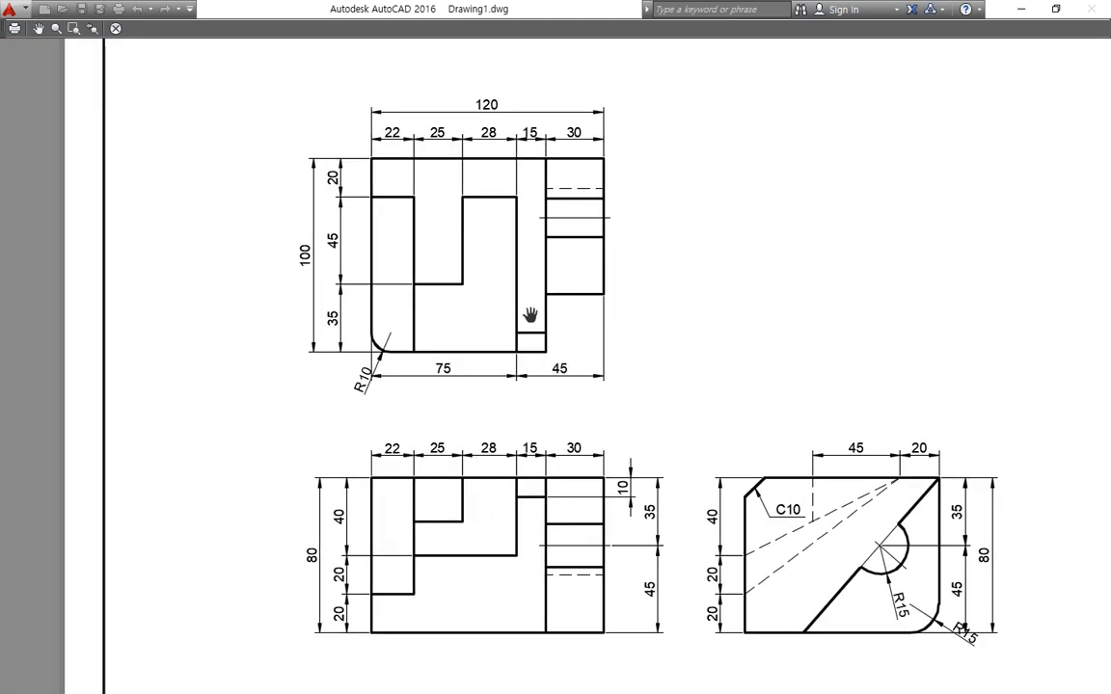
{"action": "scroll", "coordinate": [723, 518], "scroll_direction": "down", "scroll_amount": 2}
{"action": "scroll", "coordinate": [722, 518], "scroll_direction": "up", "scroll_amount": 5}
{"action": "scroll", "coordinate": [712, 491], "scroll_direction": "down", "scroll_amount": 5}
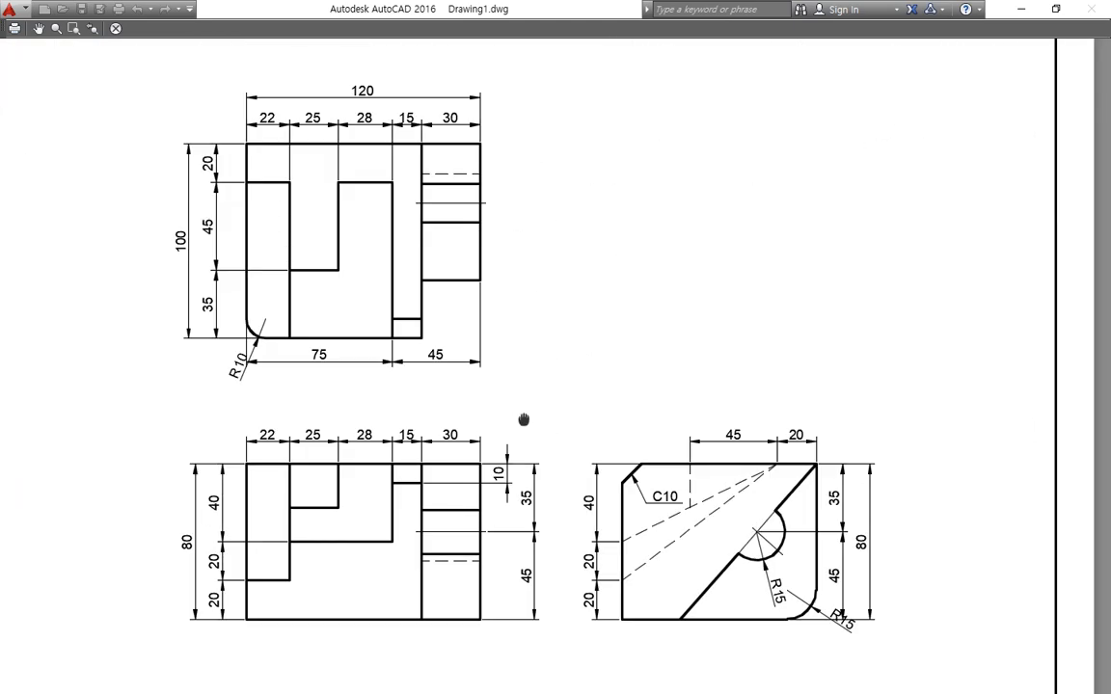
{"action": "key", "text": "Escape"}
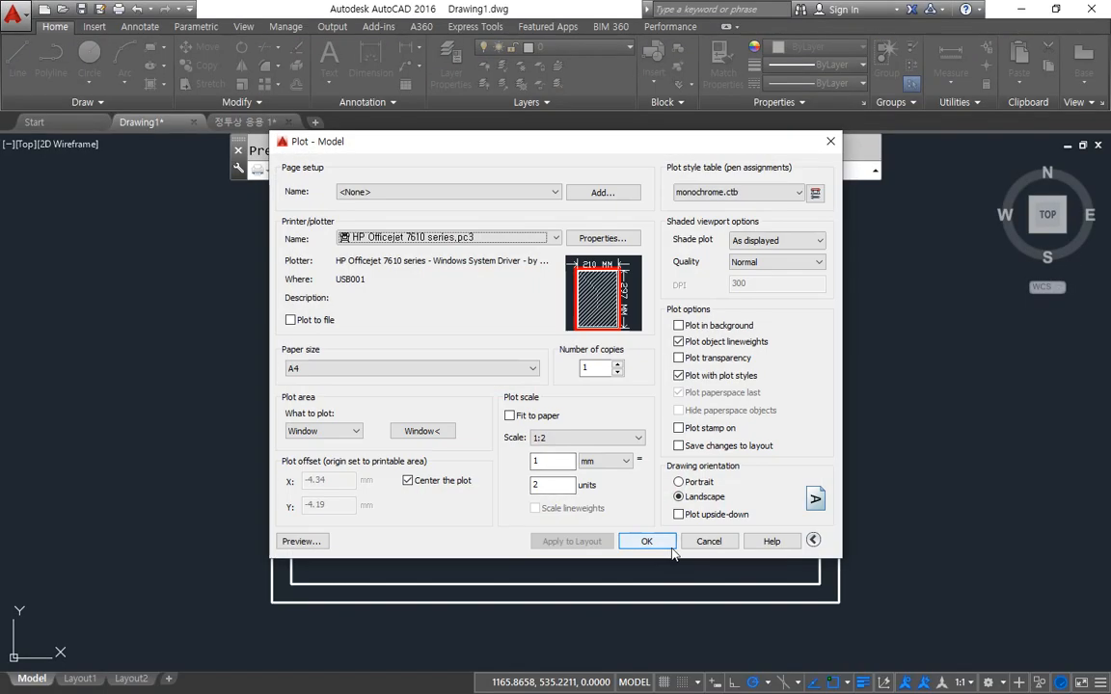